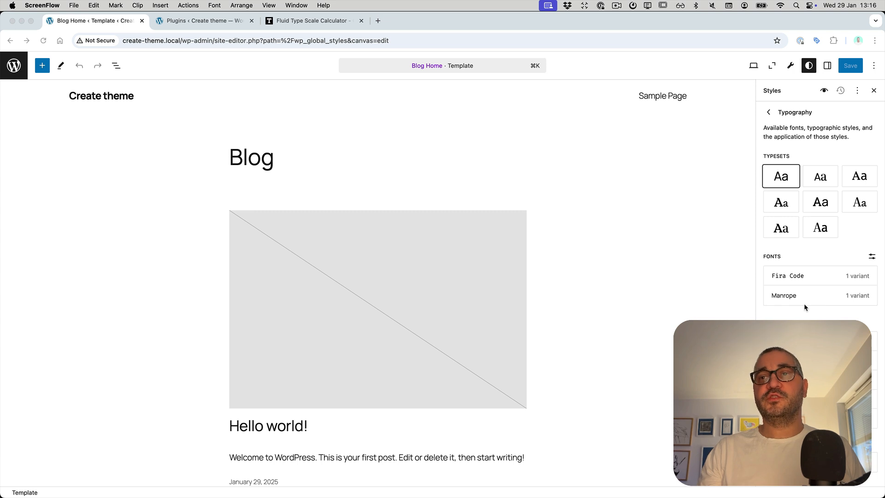
# Step: Open the Small font size preset from the site's typography styles to view its size and fluid typography options
pyautogui.click(813, 461)
pyautogui.click(813, 462)
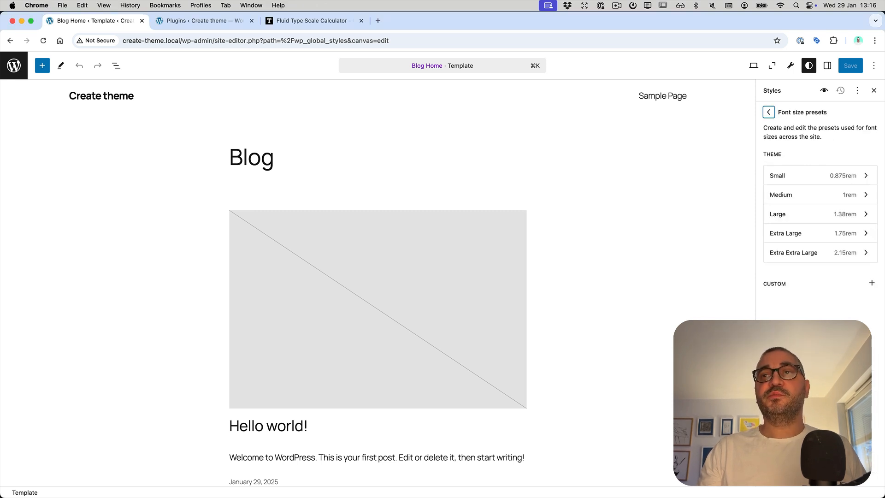
pyautogui.click(794, 177)
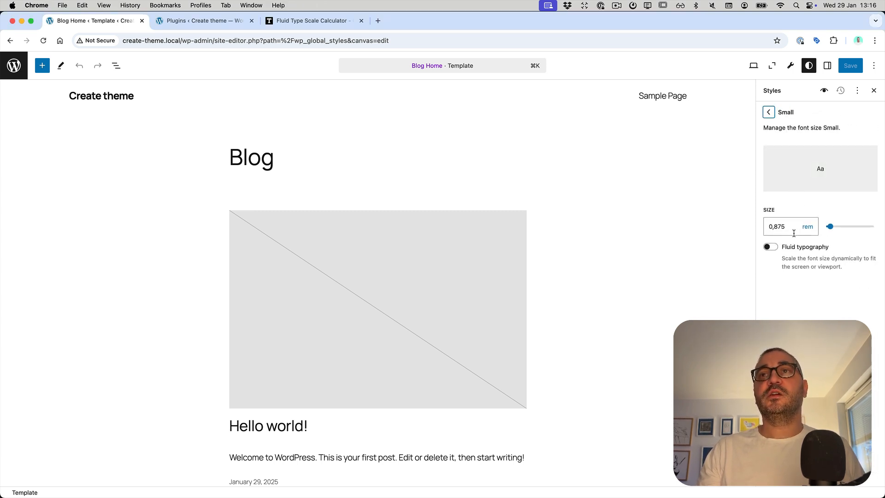
# Step: View the Fluid Type Scale Calculator and examine its generated clamp font size variables alongside the minimum and maximum settings
pyautogui.click(317, 23)
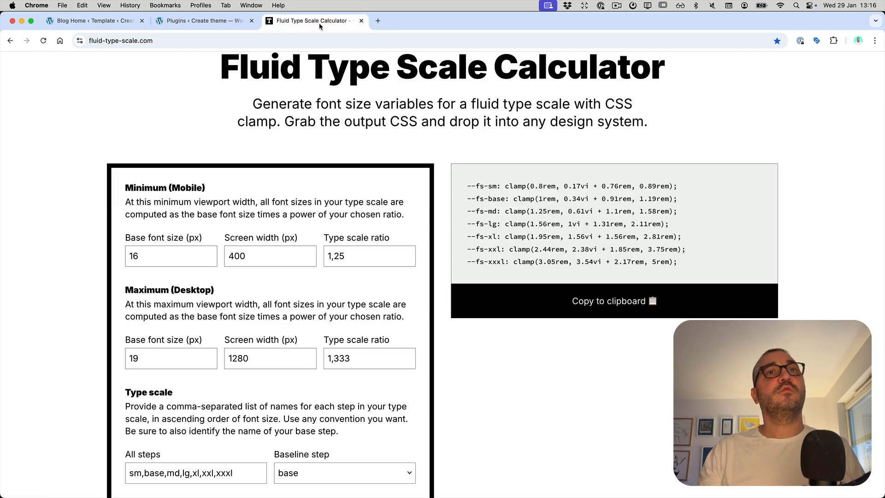
pyautogui.scroll(-2, 324, 257)
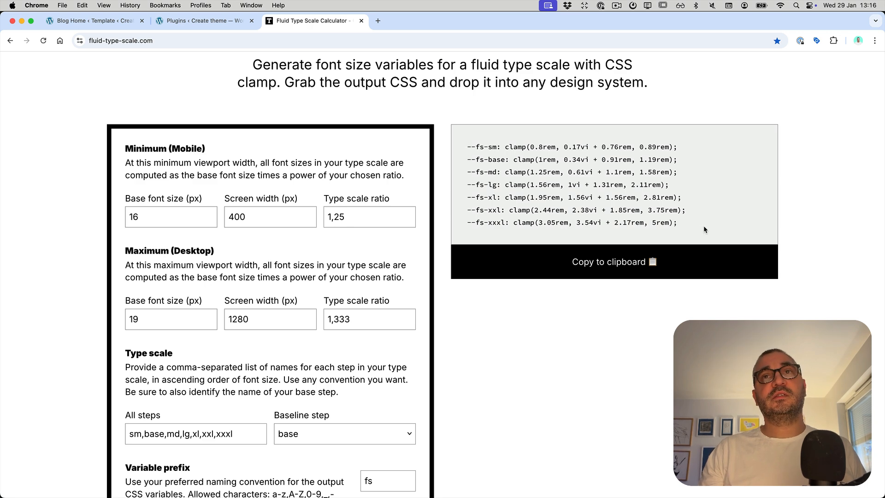
pyautogui.moveTo(705, 230); pyautogui.dragTo(481, 158)
pyautogui.click(497, 147)
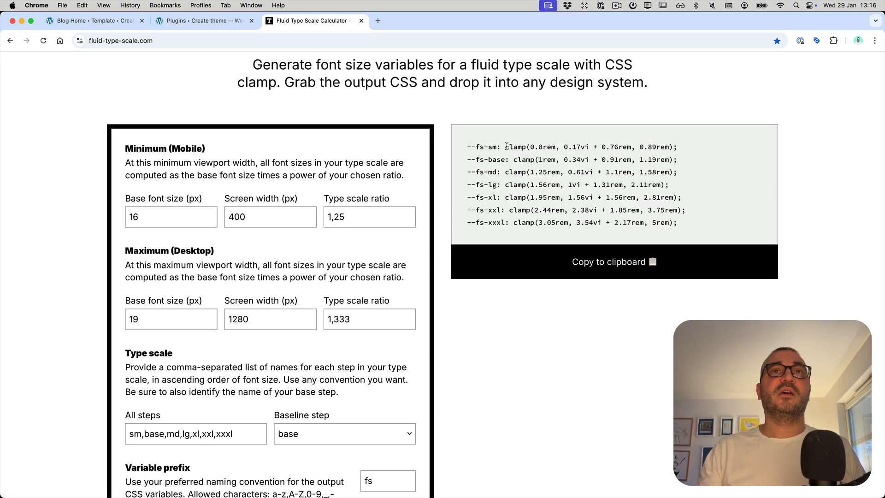
pyautogui.moveTo(467, 146); pyautogui.dragTo(680, 227)
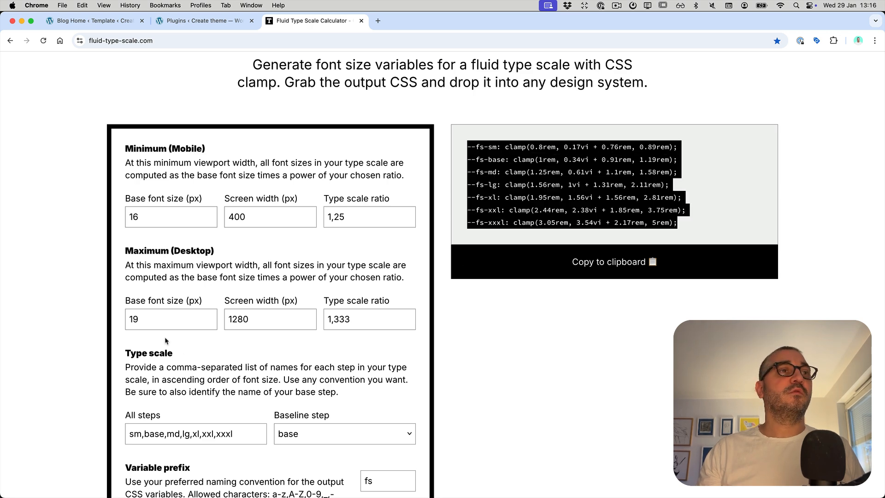
pyautogui.click(165, 321)
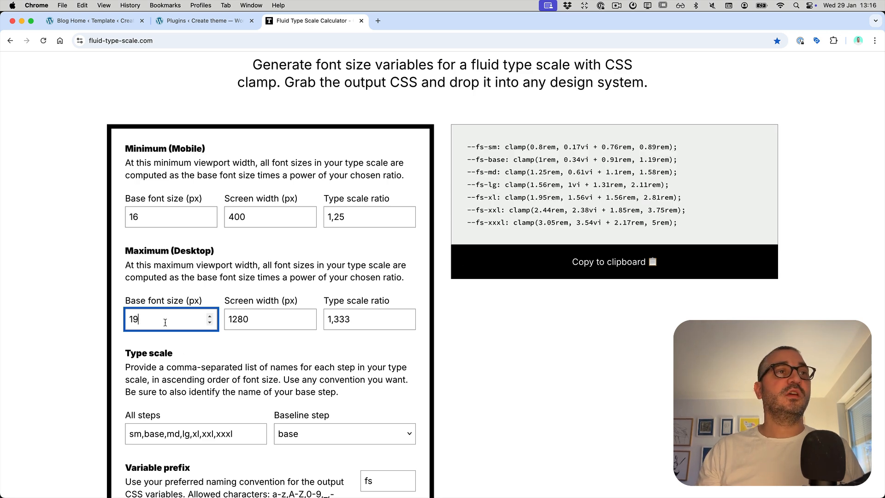
# Step: Switch to Cursor and examine the colour, spacing and typography font size definitions in the twentytwentyfive theme.json file
pyautogui.click(191, 23)
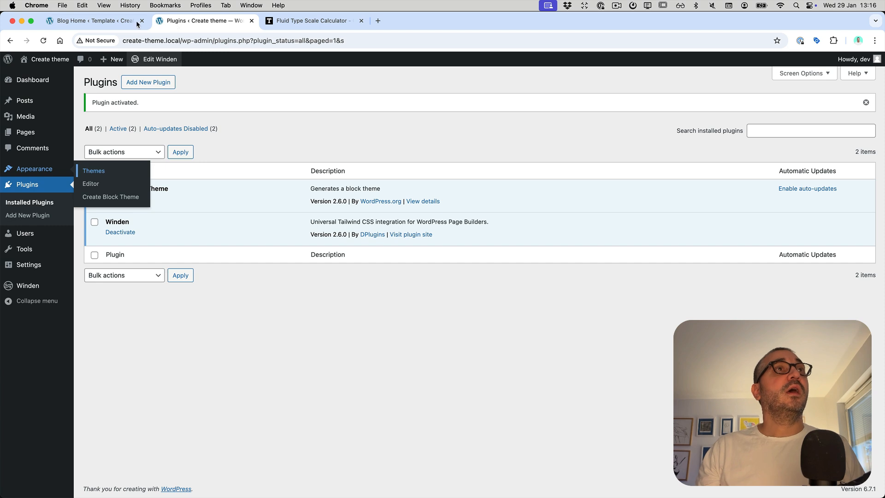
pyautogui.click(108, 21)
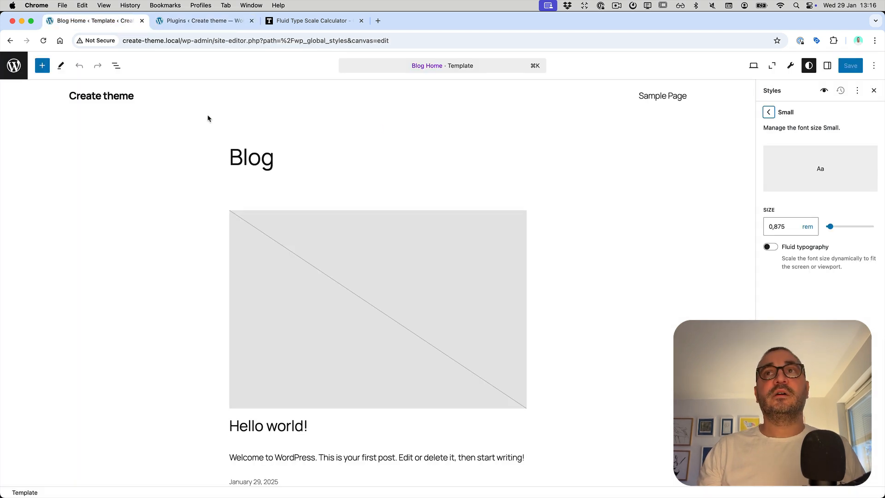
pyautogui.click(207, 26)
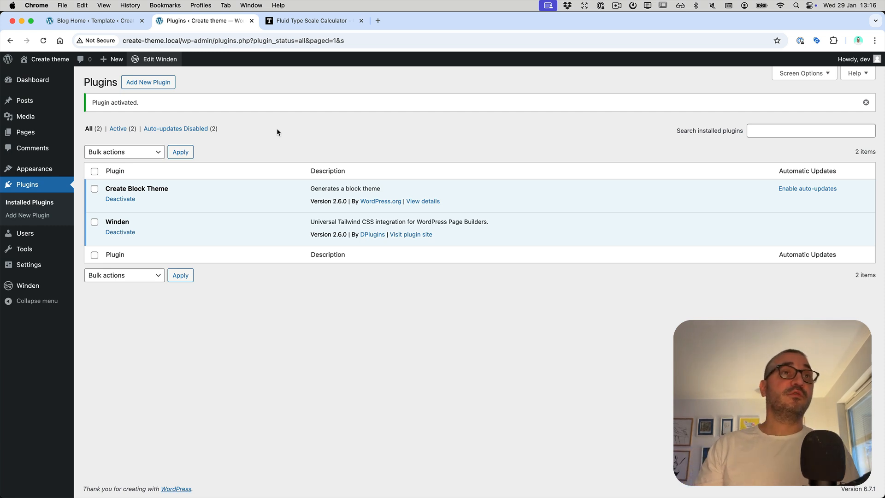
pyautogui.press('super+Tab')
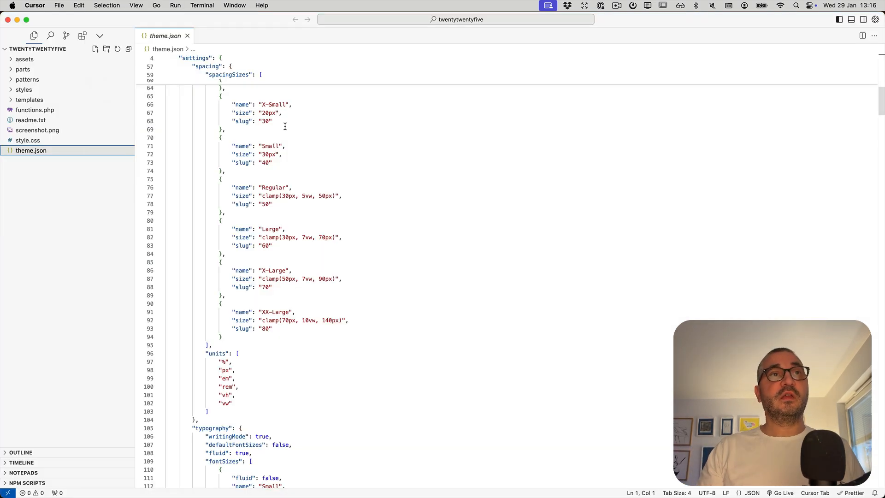
pyautogui.click(349, 212)
pyautogui.scroll(10, 348, 214)
pyautogui.scroll(-10, 348, 214)
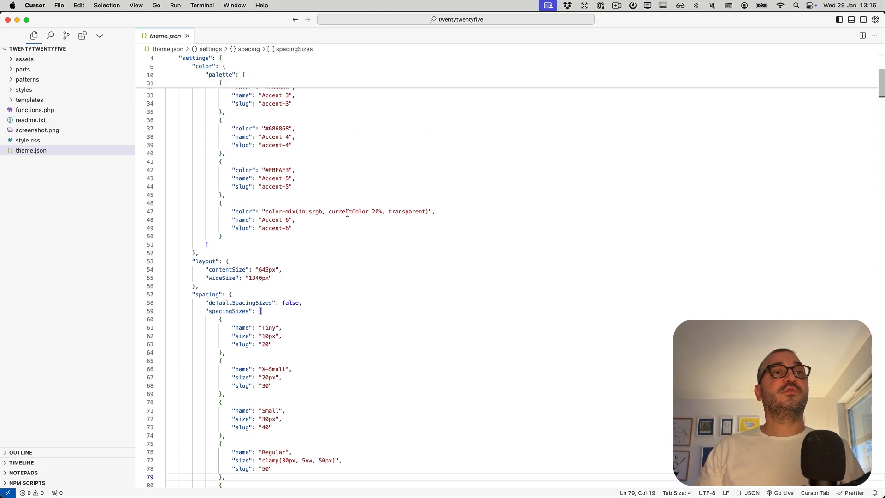
pyautogui.scroll(-14, 348, 212)
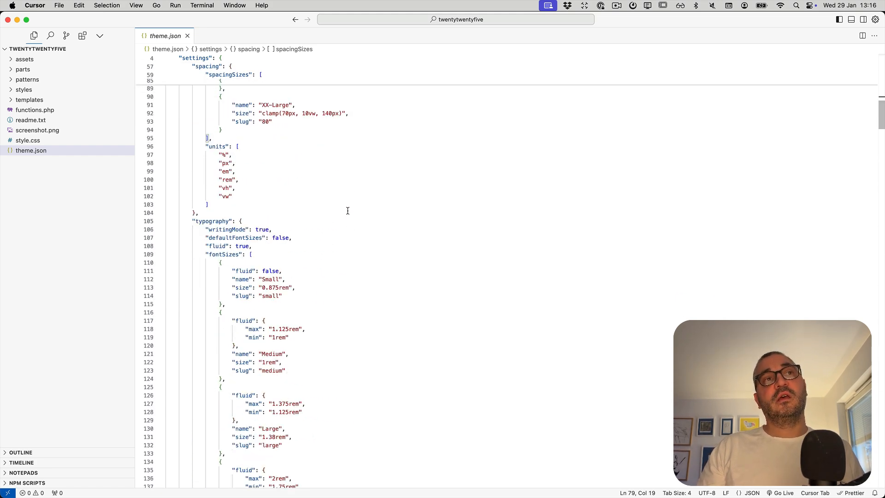
pyautogui.scroll(-7, 348, 211)
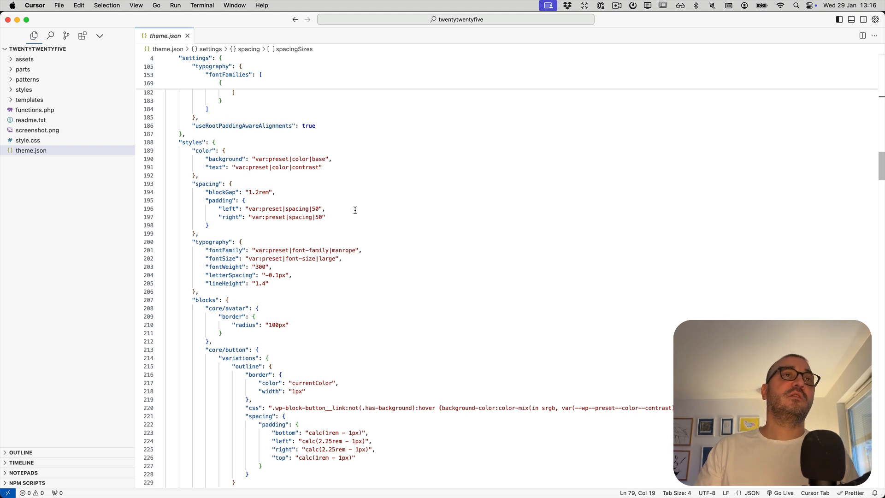
# Step: Switch back to Chrome and open the Create Block Theme page in the WordPress admin
pyautogui.press('super+Tab')
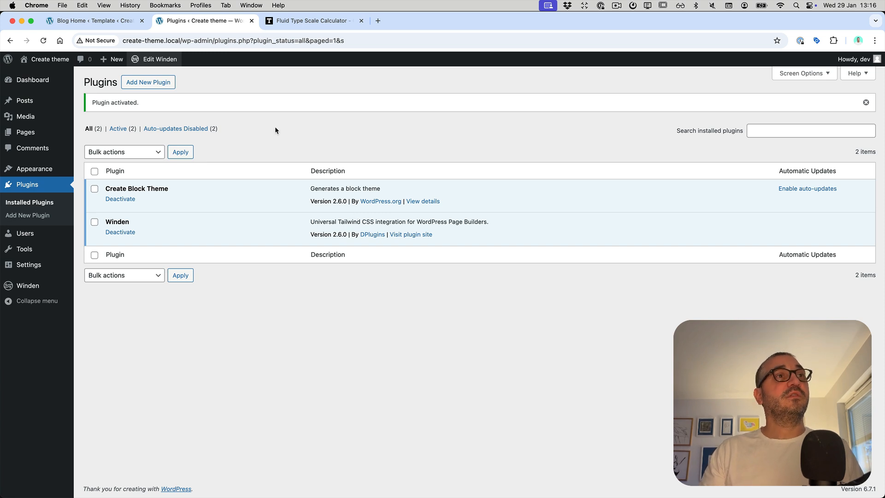
pyautogui.click(77, 22)
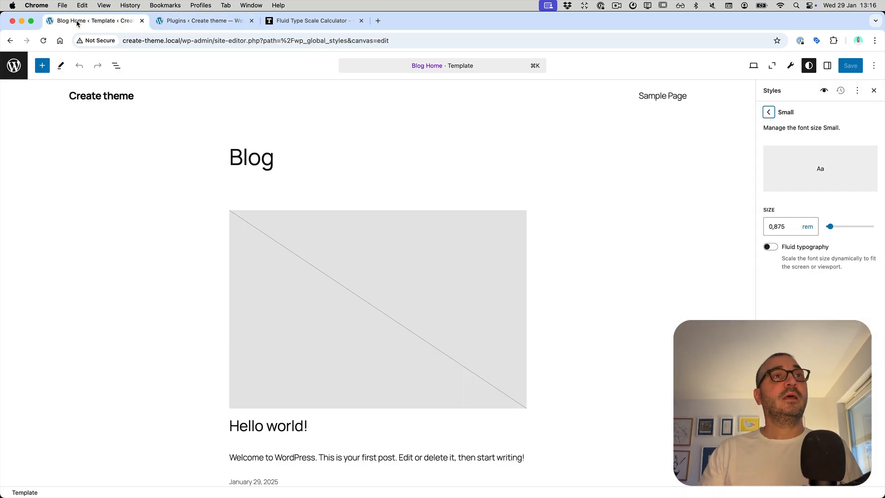
pyautogui.click(192, 22)
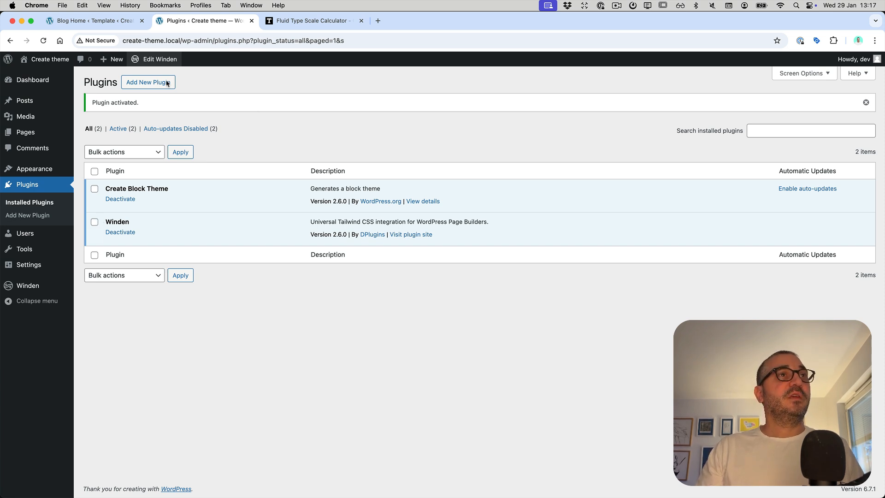
pyautogui.moveTo(31, 234)
pyautogui.moveTo(33, 274)
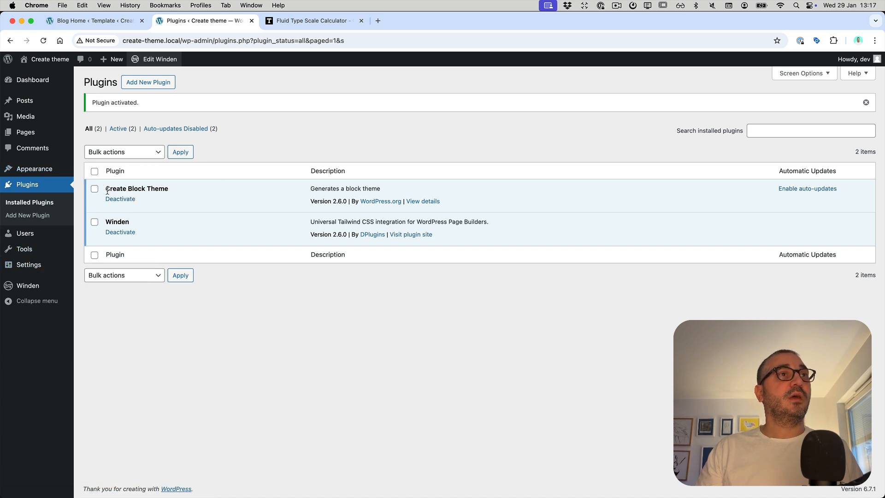
pyautogui.moveTo(106, 189); pyautogui.dragTo(185, 192)
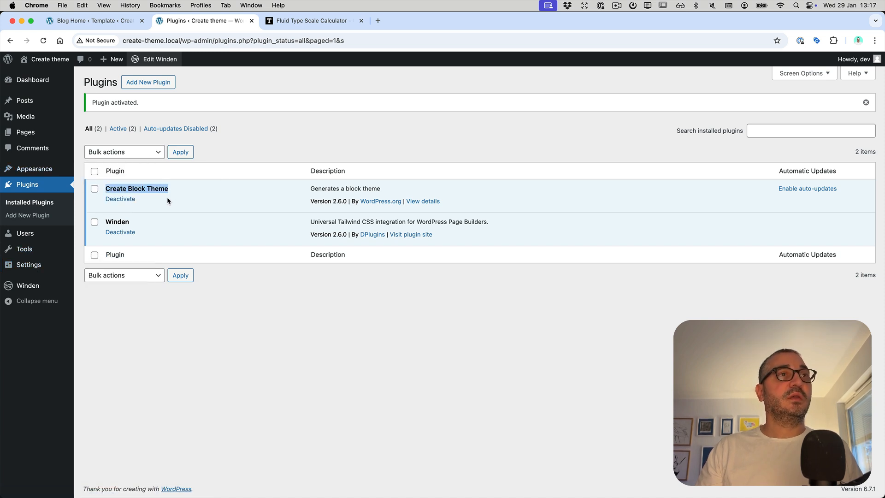
pyautogui.moveTo(37, 171)
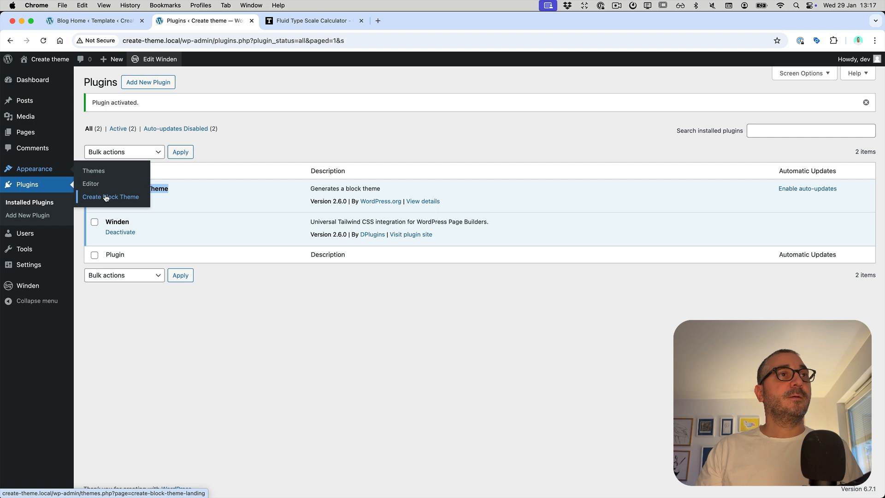
pyautogui.click(105, 198)
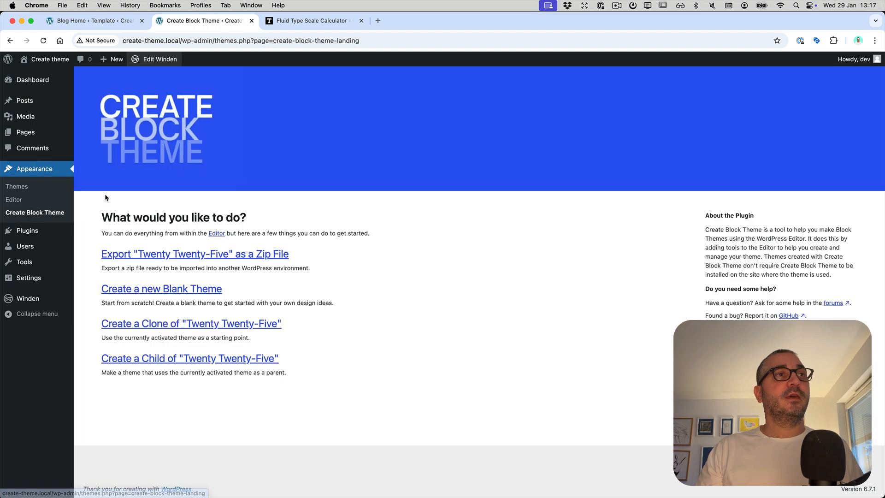
# Step: Create and activate a new blank block theme named Winden, and load it in the editor
pyautogui.click(152, 289)
pyautogui.click(419, 233)
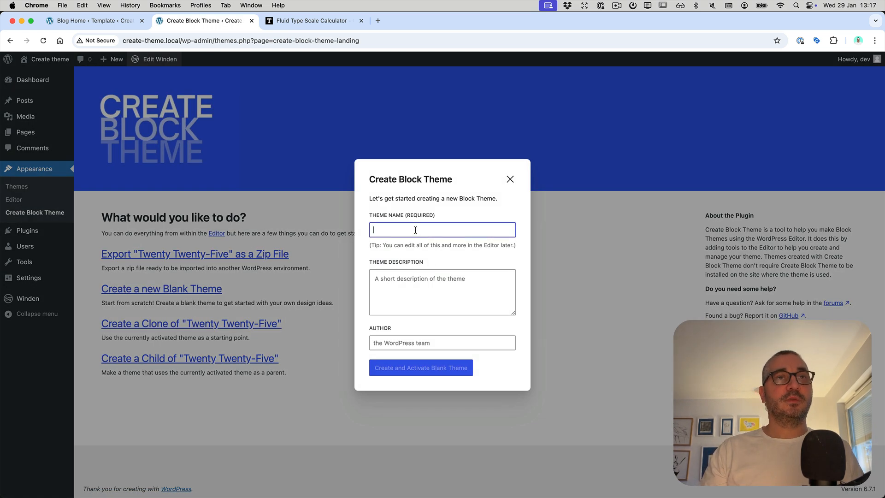
pyautogui.write('Winden')
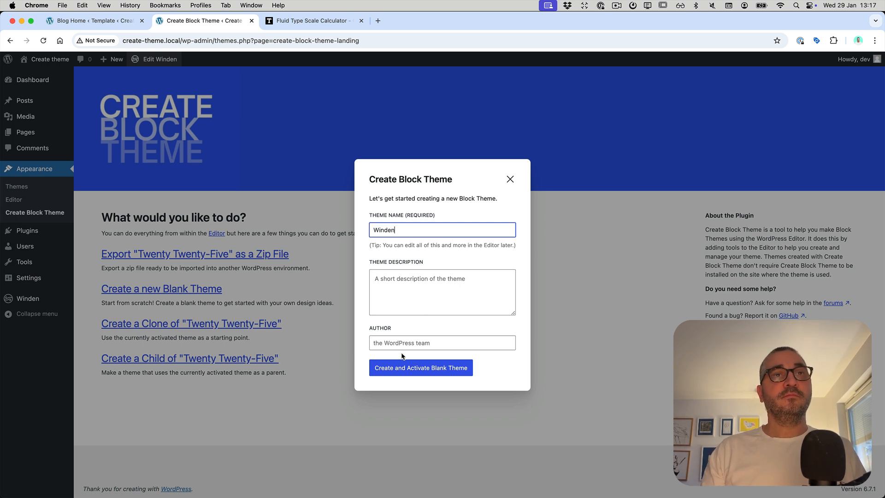
pyautogui.click(397, 368)
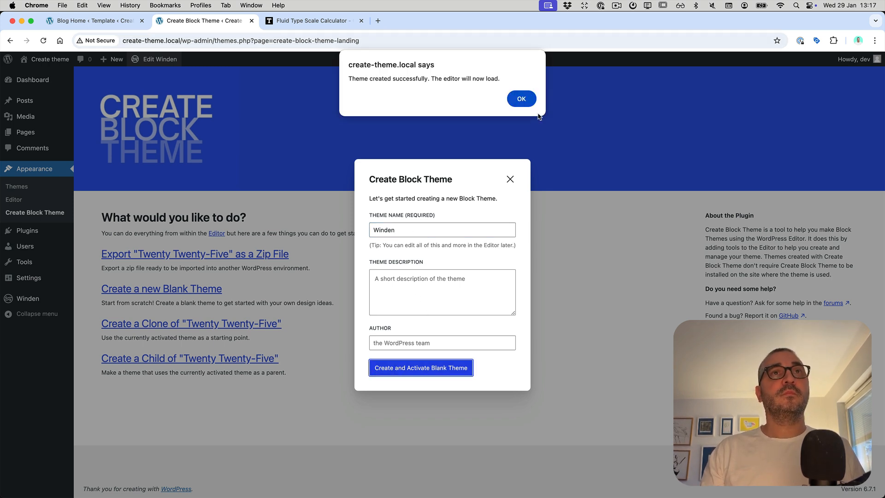
pyautogui.click(521, 99)
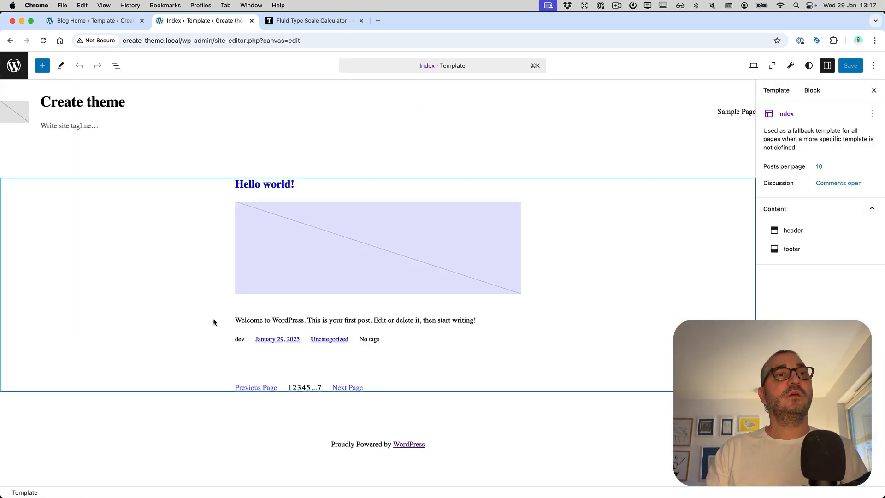
# Step: Select the post's Content block, show its text colour control and open the default colour palette
pyautogui.click(280, 323)
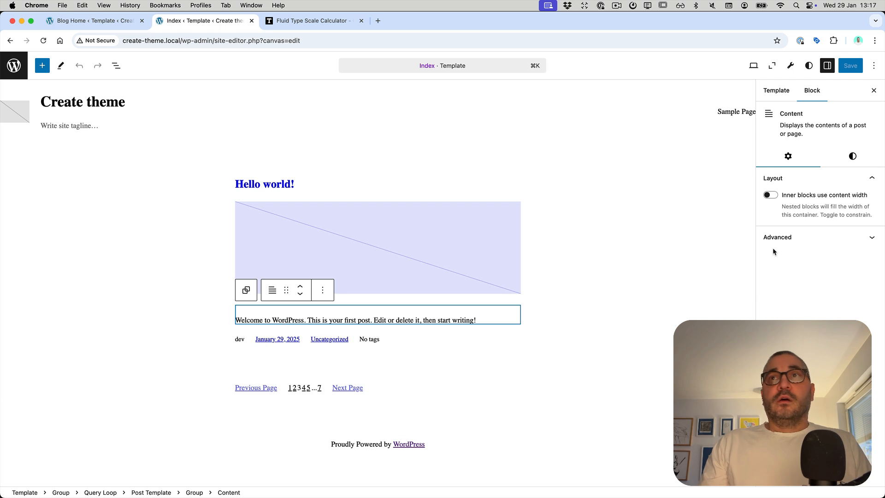
pyautogui.click(852, 156)
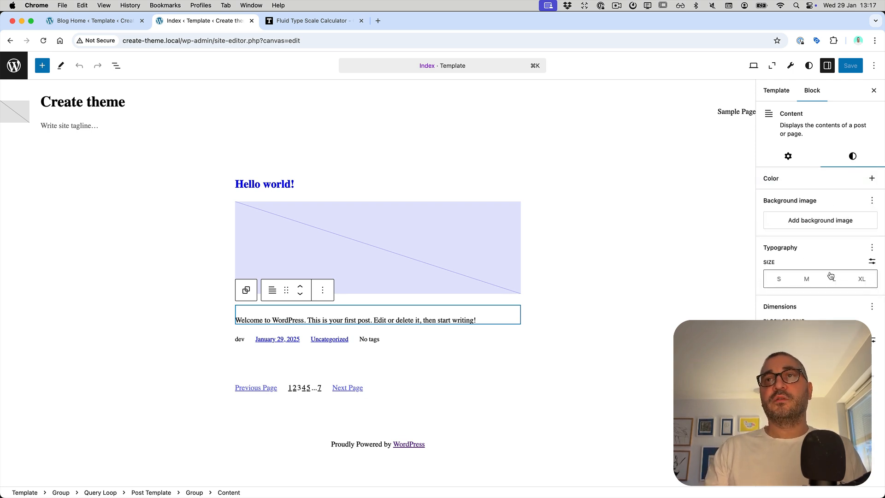
pyautogui.click(871, 178)
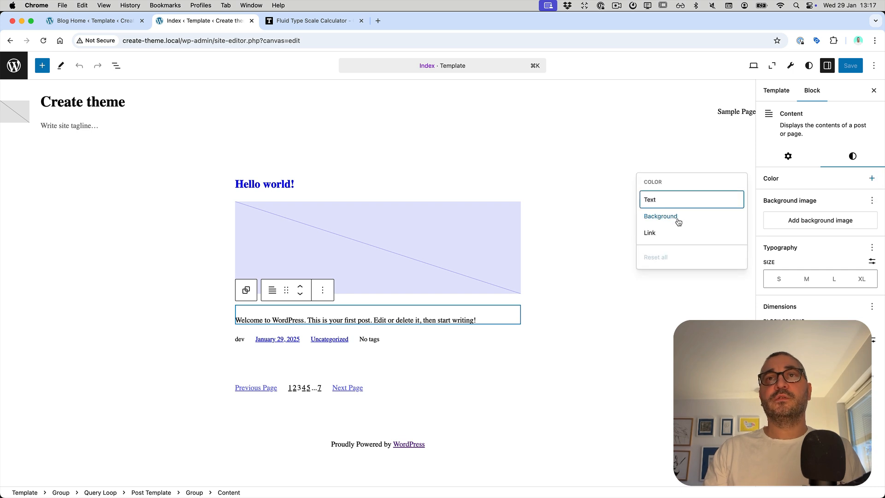
pyautogui.click(644, 202)
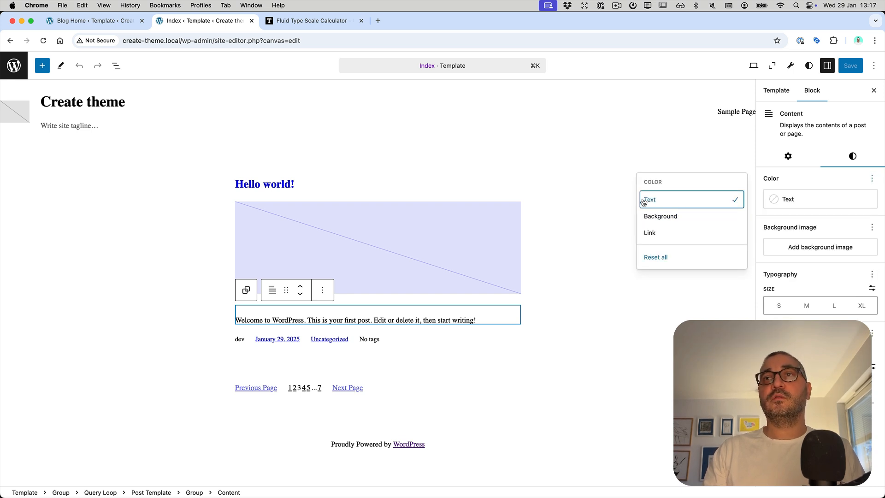
pyautogui.click(787, 202)
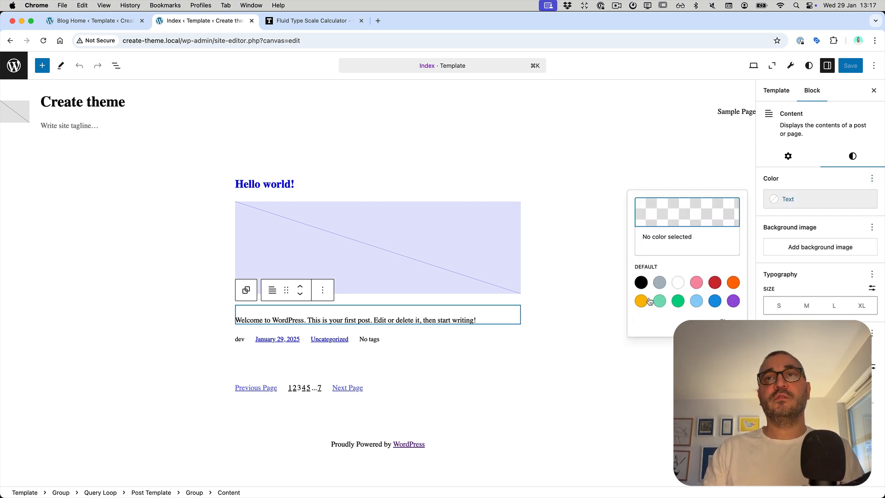
# Step: Close the Fluid Type Scale Calculator page, open the WordPress dashboard in a new tab and bring up the Winden plugin's settings
pyautogui.click(362, 21)
pyautogui.click(99, 21)
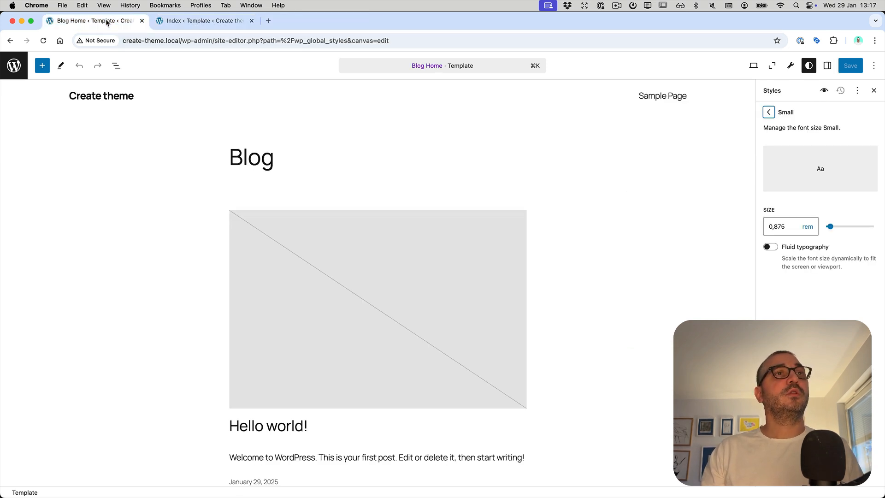
pyautogui.click(14, 65)
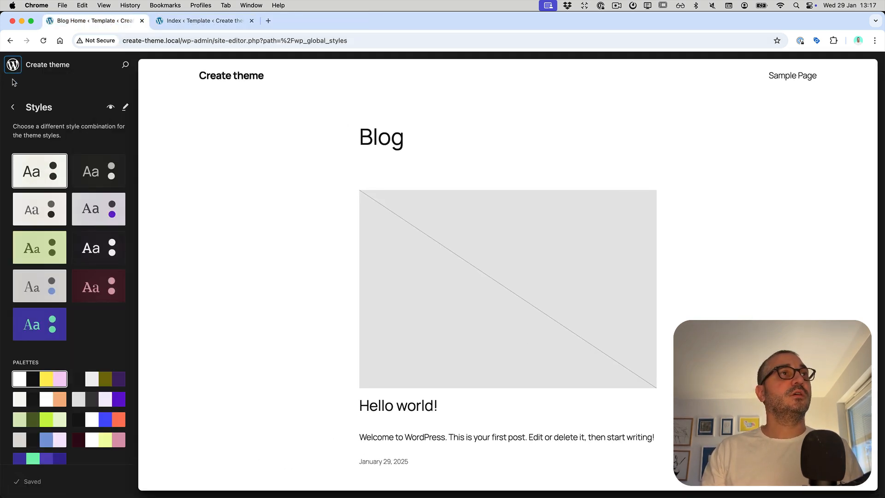
pyautogui.click(175, 21)
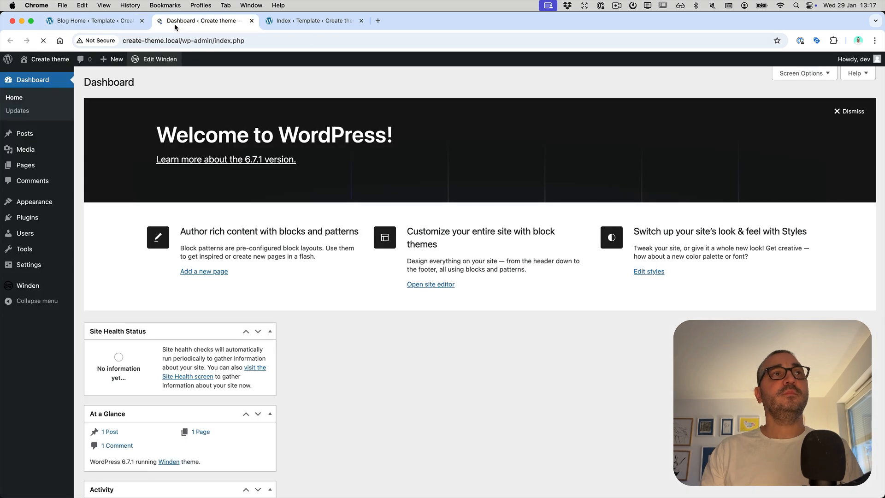
pyautogui.click(28, 285)
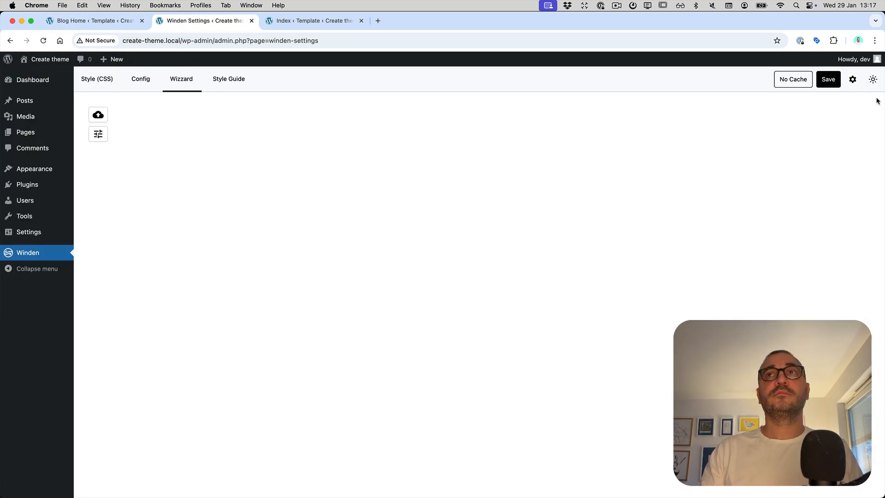
pyautogui.click(853, 80)
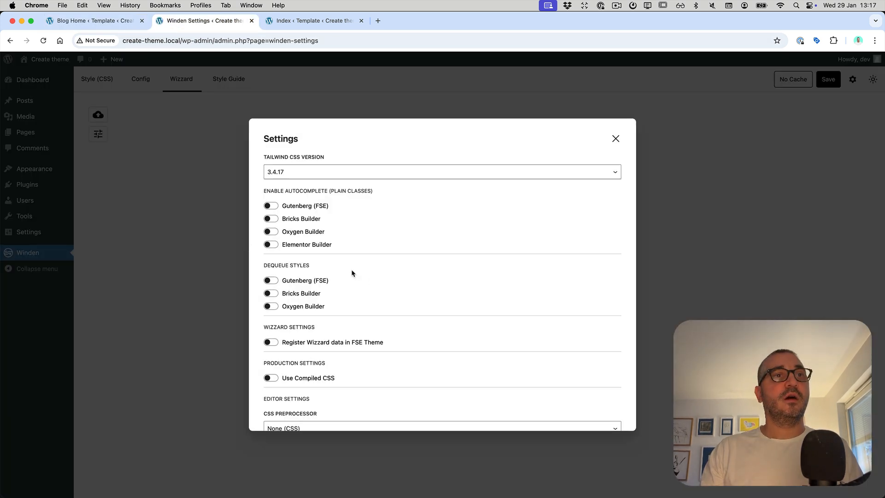
# Step: Enable registering Wizzard data in the FSE theme, and turn on the wizard's Colors, Font Sizes and Spaces sections
pyautogui.click(293, 345)
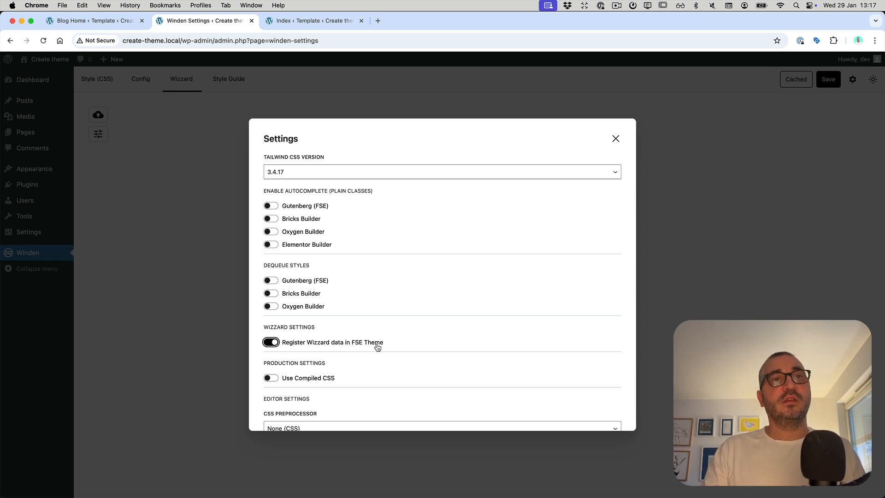
pyautogui.click(616, 139)
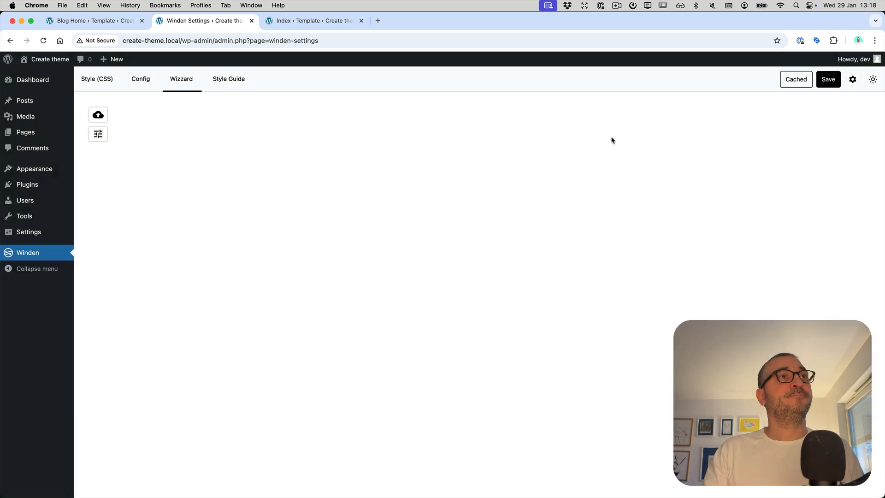
pyautogui.click(100, 136)
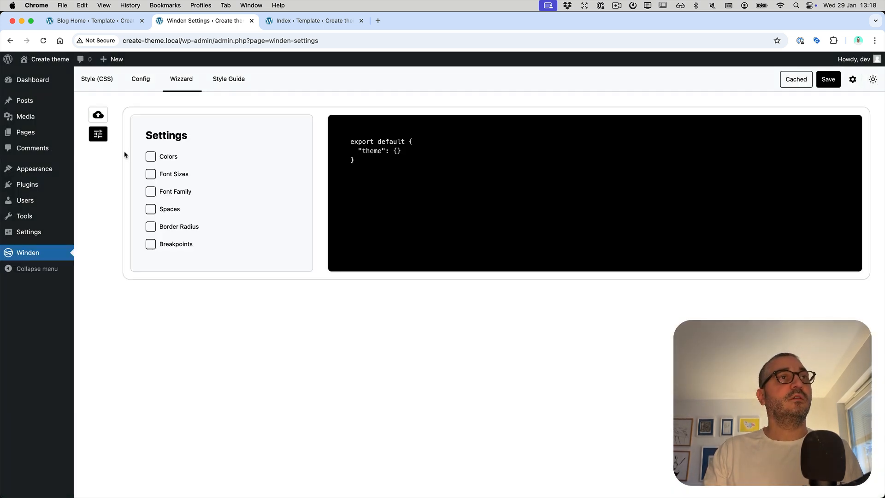
pyautogui.click(163, 159)
pyautogui.click(171, 176)
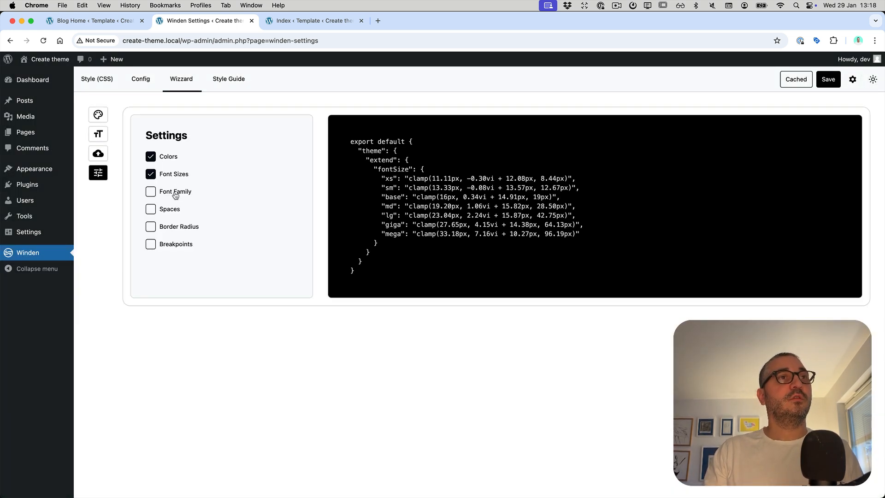
pyautogui.click(170, 210)
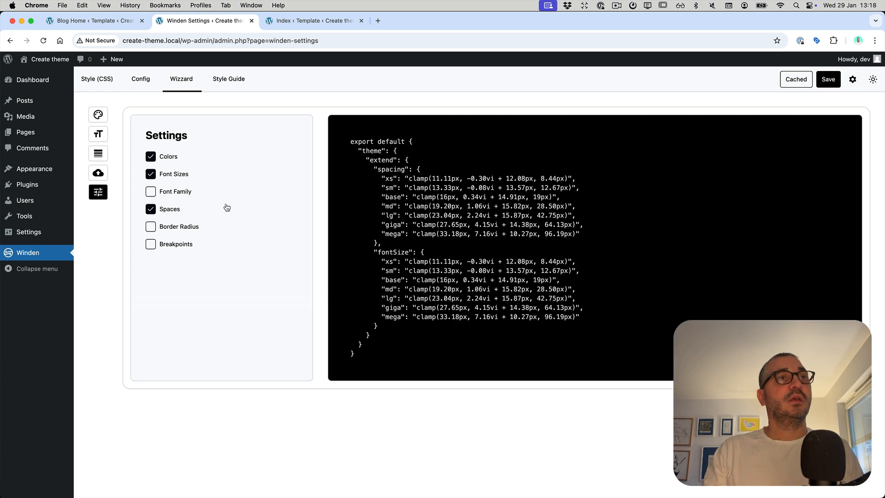
# Step: Load the Neutrals and Primary colour presets, and rename the Primary palette brand
pyautogui.click(99, 115)
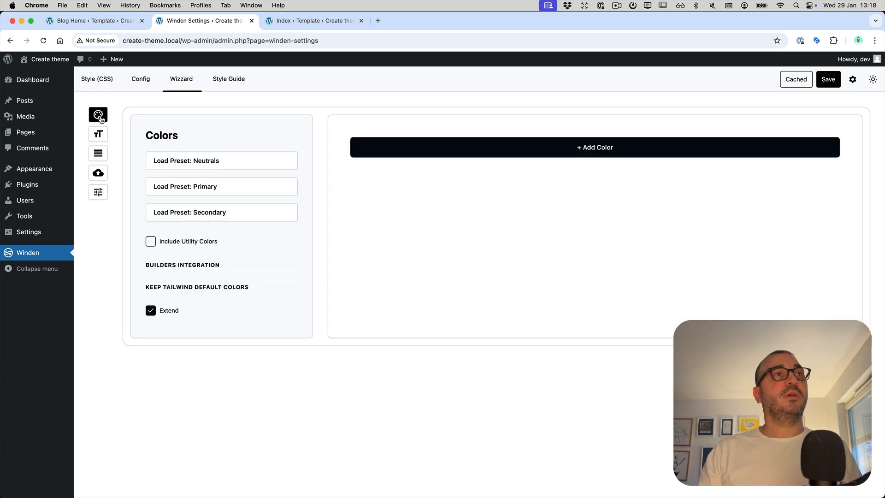
pyautogui.click(190, 163)
pyautogui.click(189, 185)
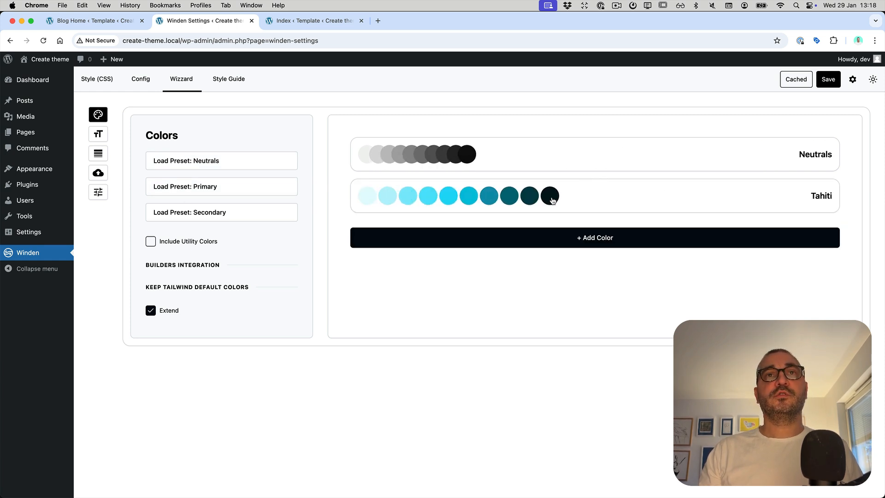
pyautogui.click(551, 197)
pyautogui.moveTo(643, 173); pyautogui.dragTo(593, 175)
pyautogui.write('brand')
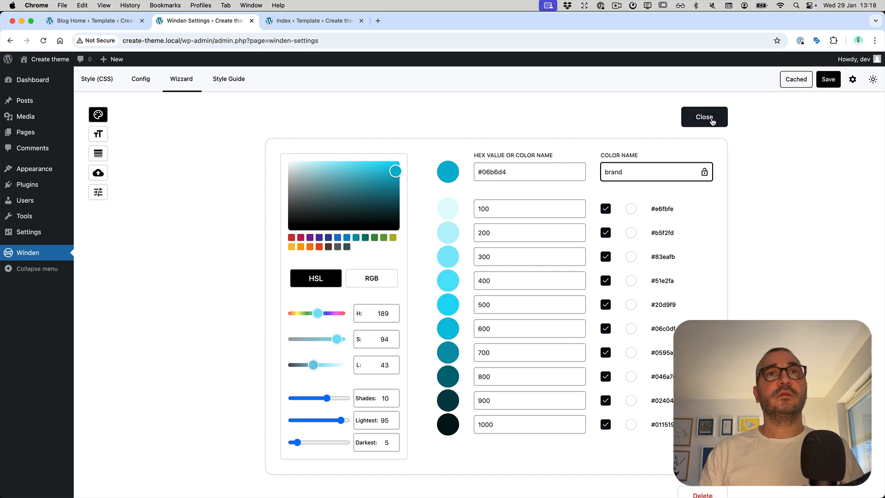
pyautogui.click(712, 121)
# Step: Set the brand palette's base colour to the #e64a19 swatch, name it brand again and lock the name
pyautogui.click(456, 181)
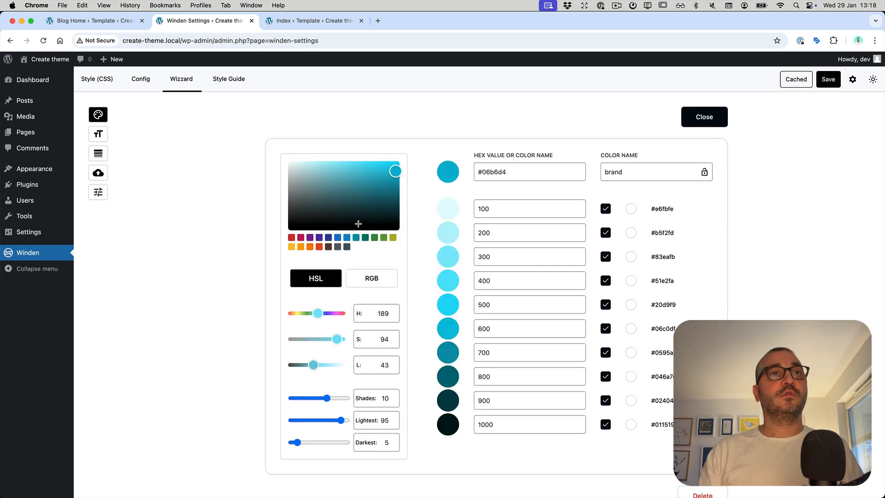
pyautogui.click(319, 247)
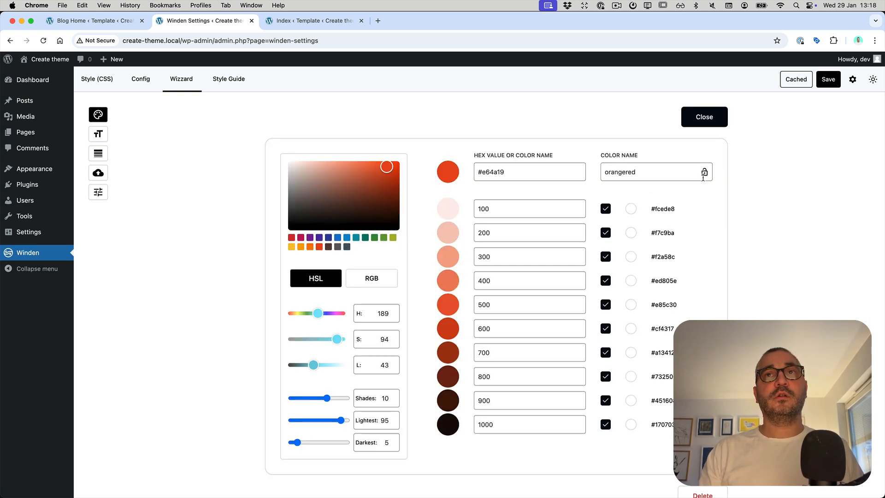
pyautogui.doubleClick(663, 173)
pyautogui.write('brand')
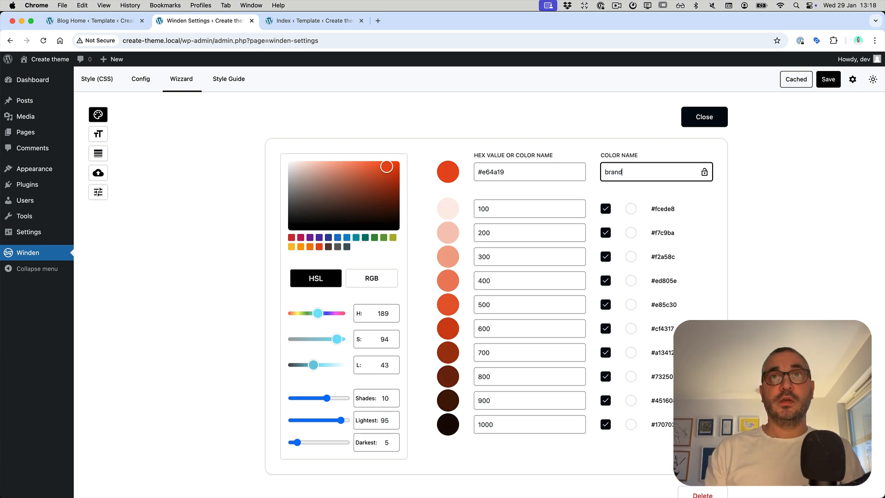
pyautogui.click(704, 172)
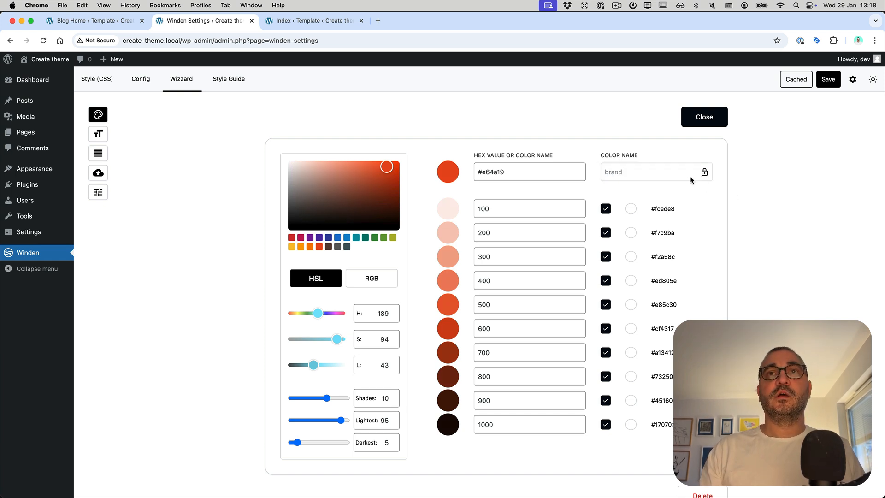
# Step: Change the brand palette's base colour to the #ffa000 swatch and save the Winden settings
pyautogui.click(384, 238)
pyautogui.click(300, 247)
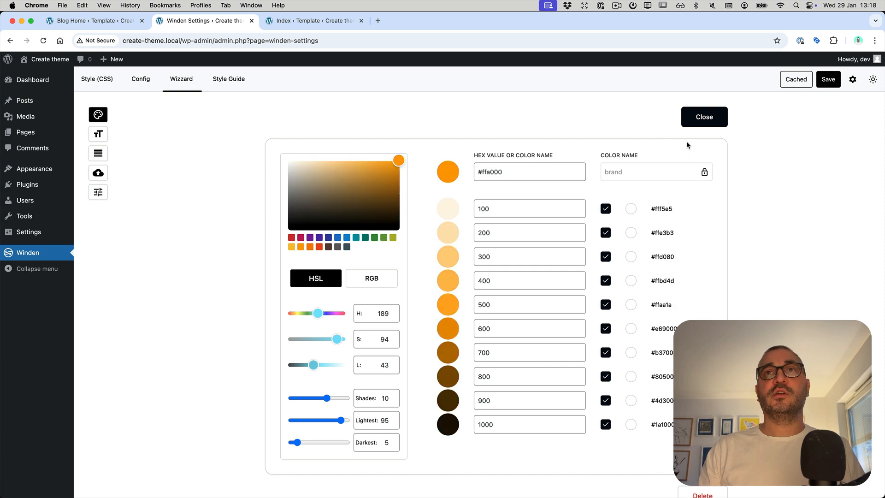
pyautogui.click(699, 120)
pyautogui.click(825, 83)
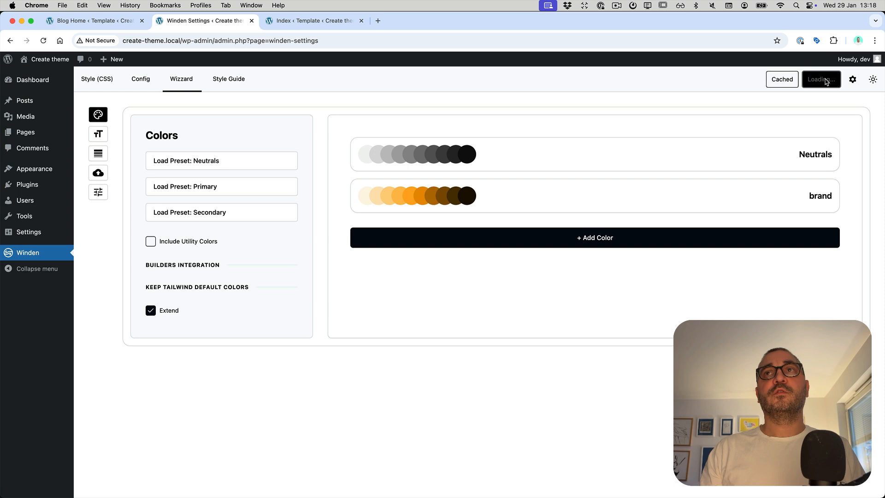
# Step: Reload the Index template in the site editor and examine the background colour palette offered for the post's Content block
pyautogui.click(321, 22)
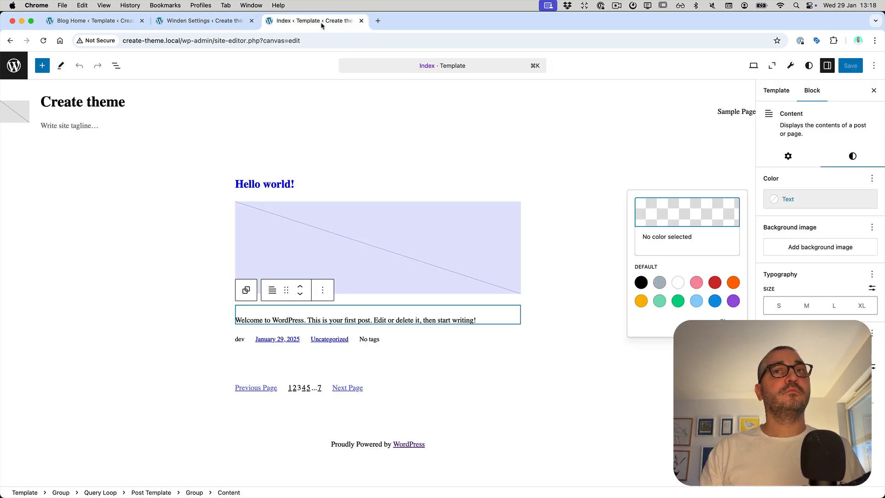
pyautogui.press('super+r')
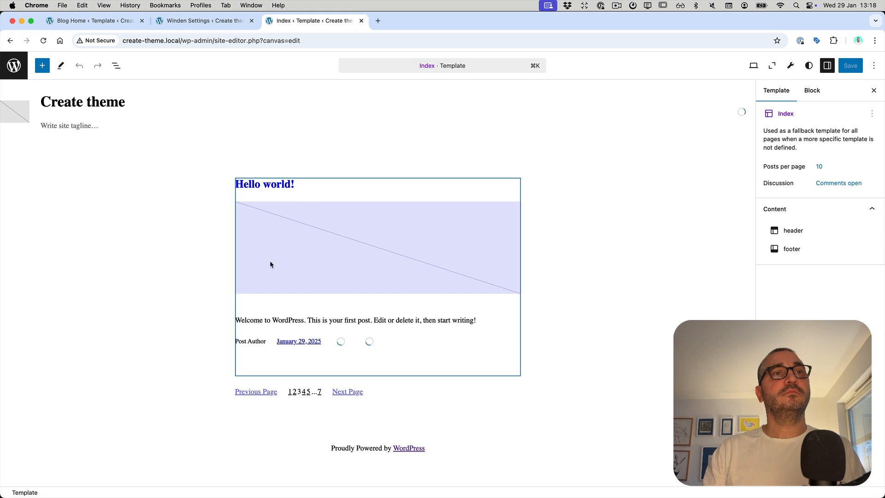
pyautogui.click(298, 322)
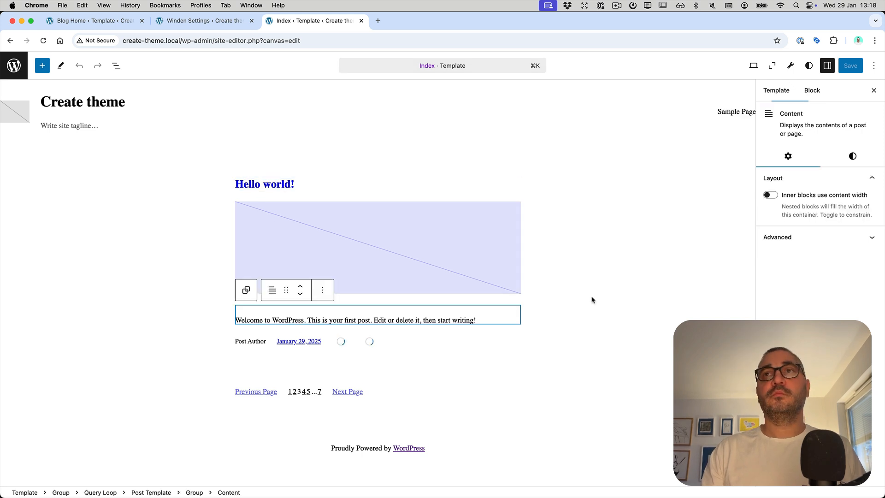
pyautogui.click(852, 158)
pyautogui.click(871, 178)
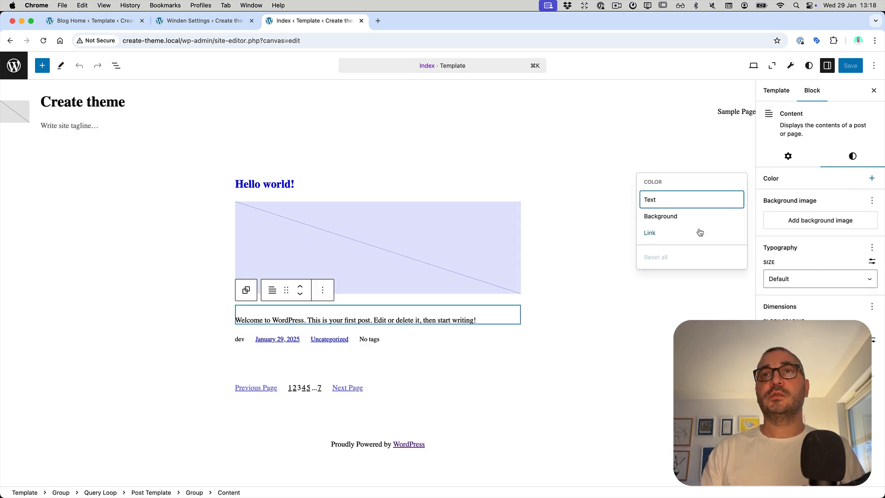
pyautogui.click(662, 216)
pyautogui.click(779, 199)
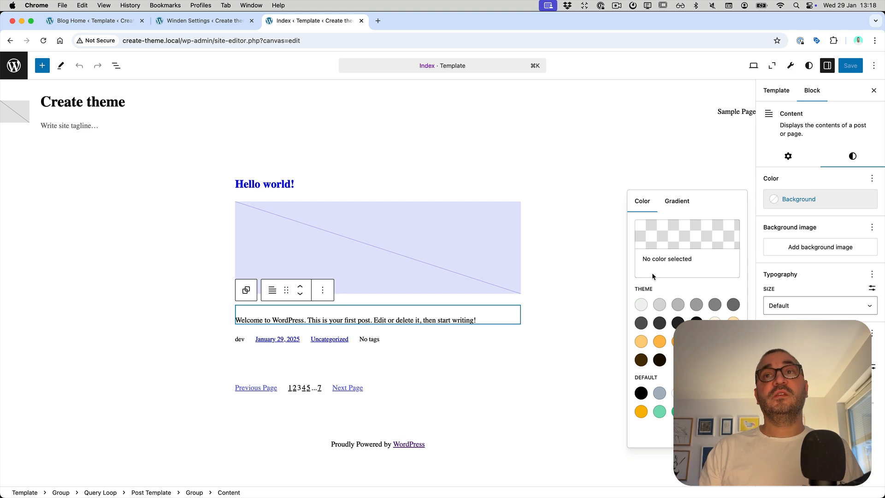
# Step: Back in the Winden settings, exclude shades 200, 300, 500, 800 and 900 from the brand palette
pyautogui.click(203, 20)
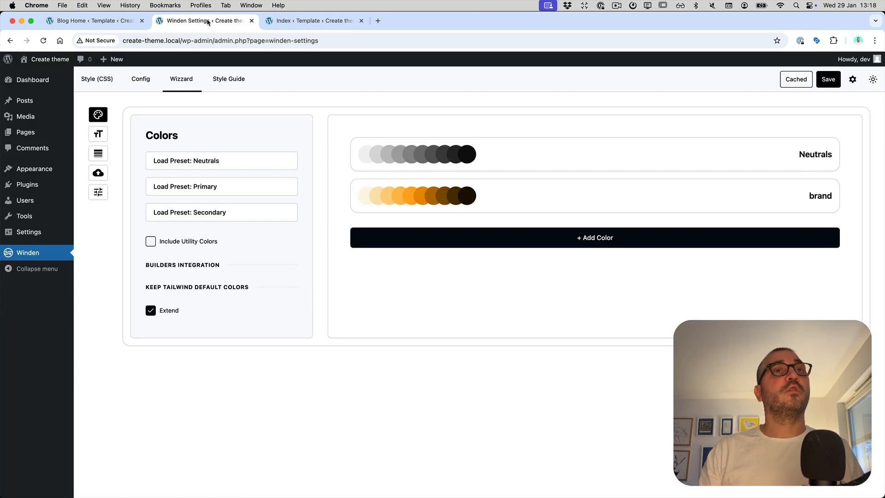
pyautogui.click(562, 204)
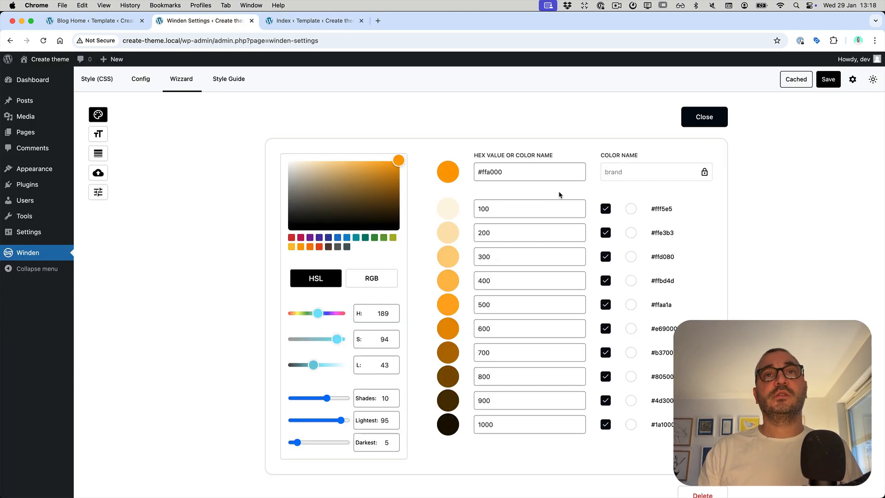
pyautogui.click(606, 210)
pyautogui.click(605, 232)
pyautogui.click(605, 256)
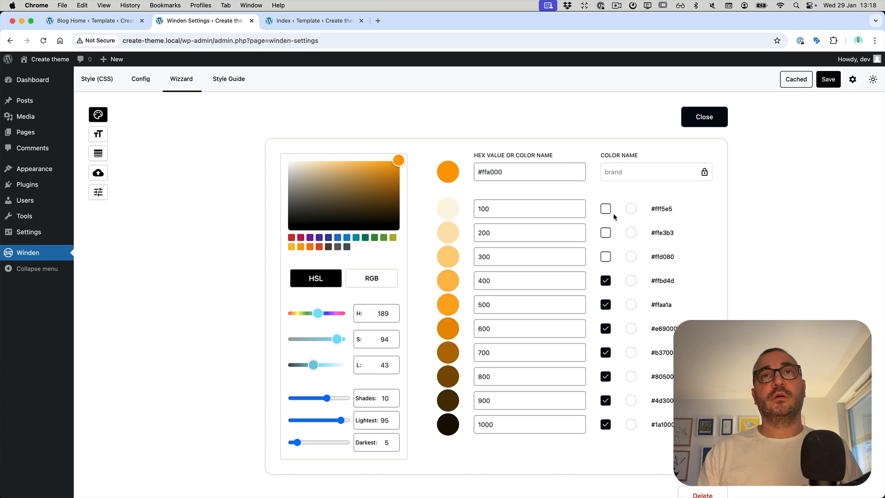
pyautogui.click(605, 208)
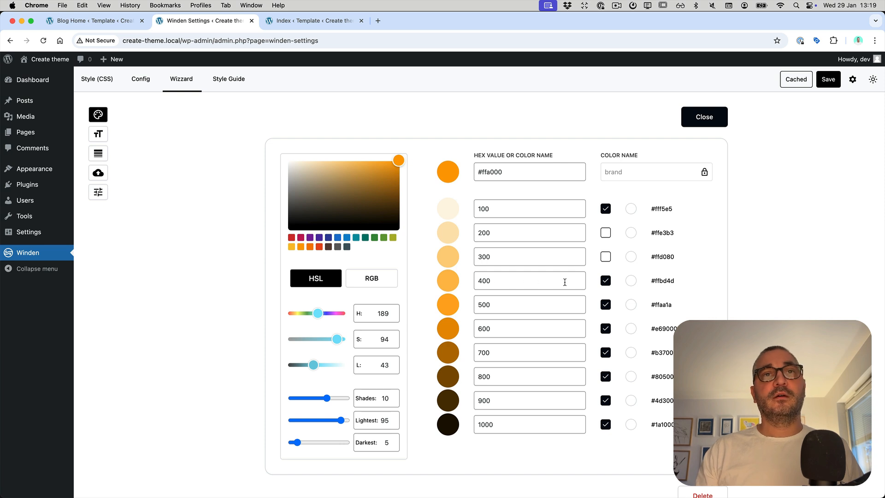
pyautogui.click(605, 305)
pyautogui.click(606, 378)
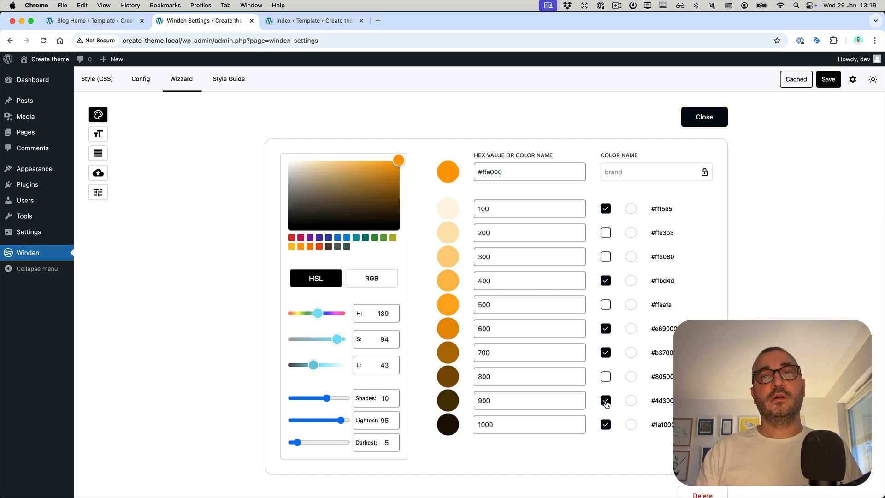
pyautogui.click(605, 400)
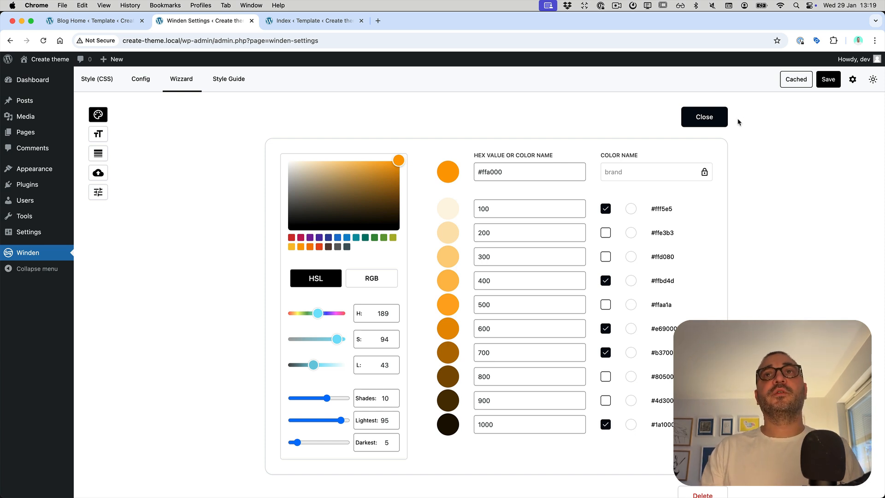
pyautogui.click(687, 121)
# Step: Exclude shades 300 through 900 from the Neutrals palette, keeping only 100, 200 and 1000
pyautogui.click(493, 159)
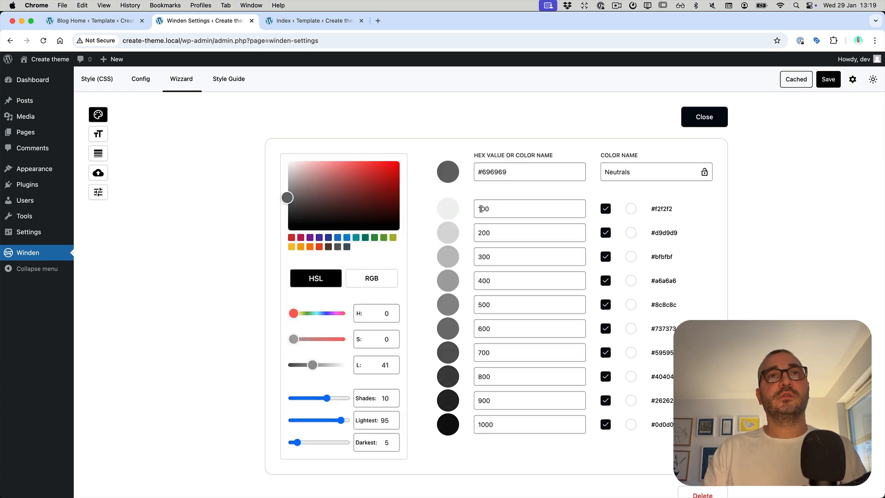
pyautogui.click(604, 257)
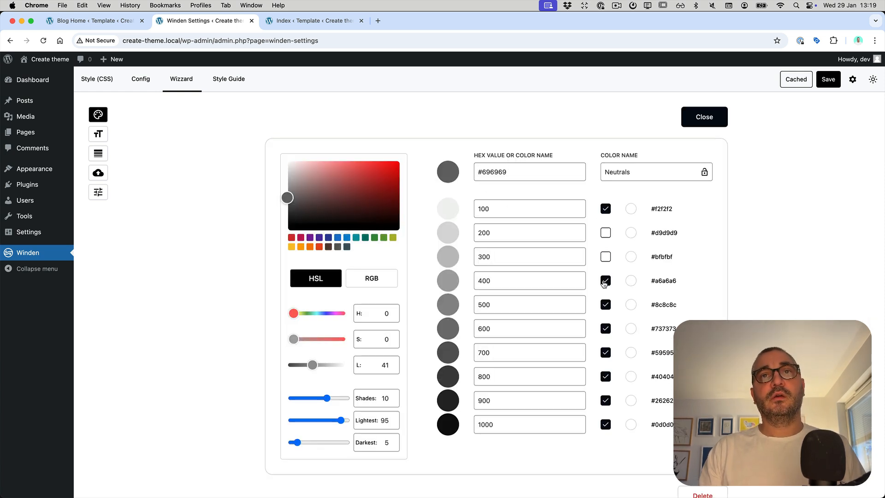
pyautogui.click(604, 281)
pyautogui.click(605, 305)
pyautogui.click(605, 234)
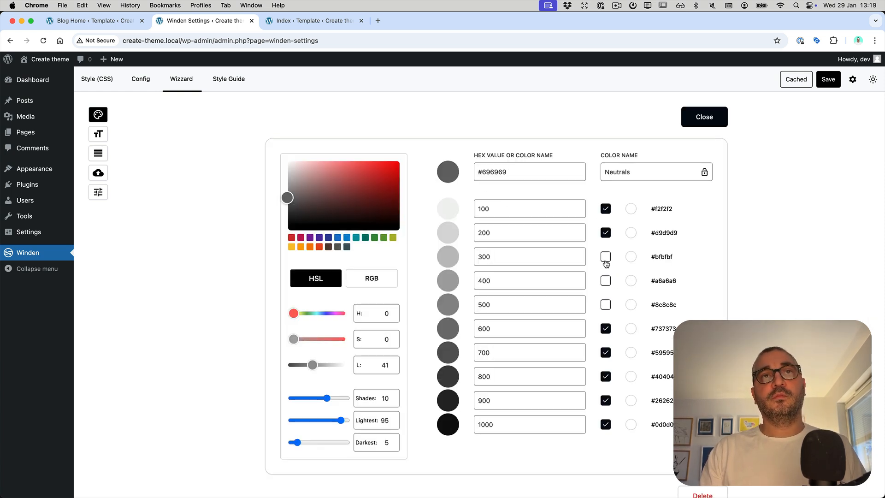
pyautogui.click(606, 332)
pyautogui.click(605, 353)
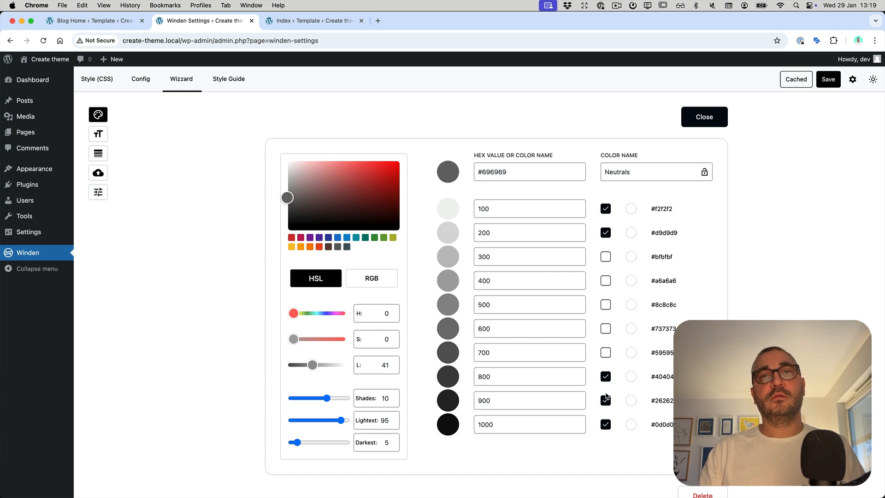
pyautogui.click(606, 377)
pyautogui.click(605, 401)
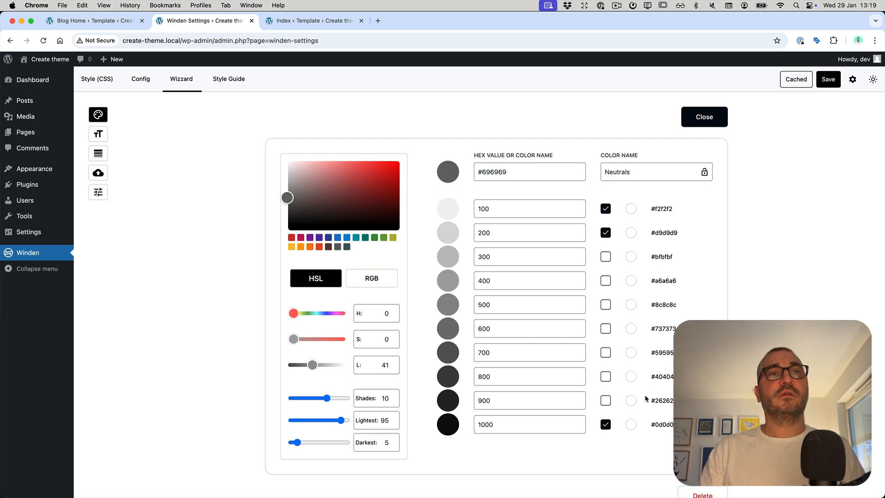
pyautogui.click(704, 119)
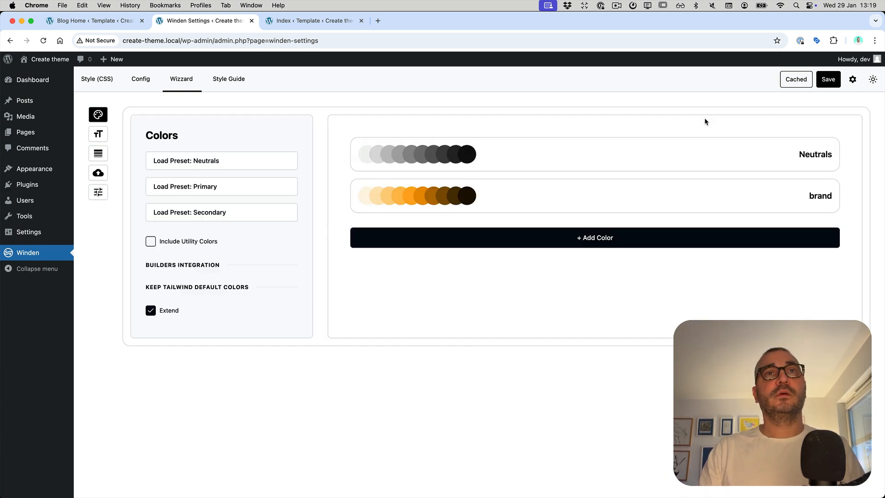
# Step: Return to the Index template and examine the background and text colour palettes for the post's Title block
pyautogui.click(307, 22)
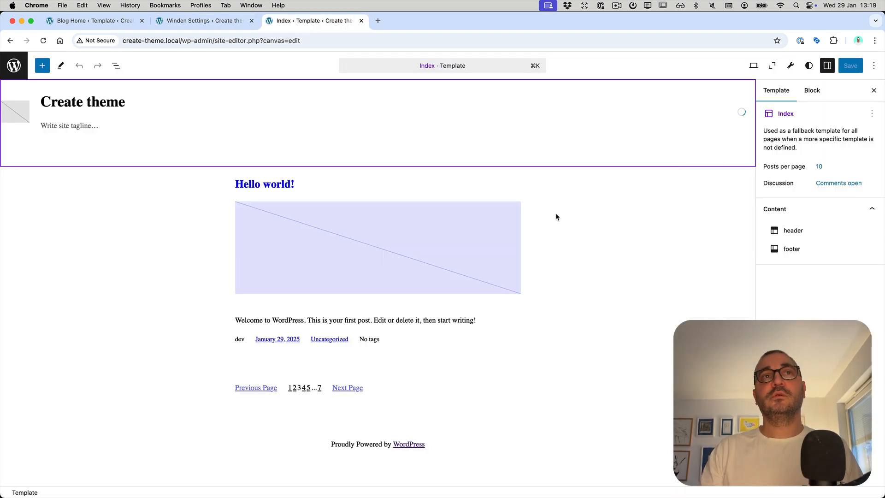
pyautogui.click(268, 191)
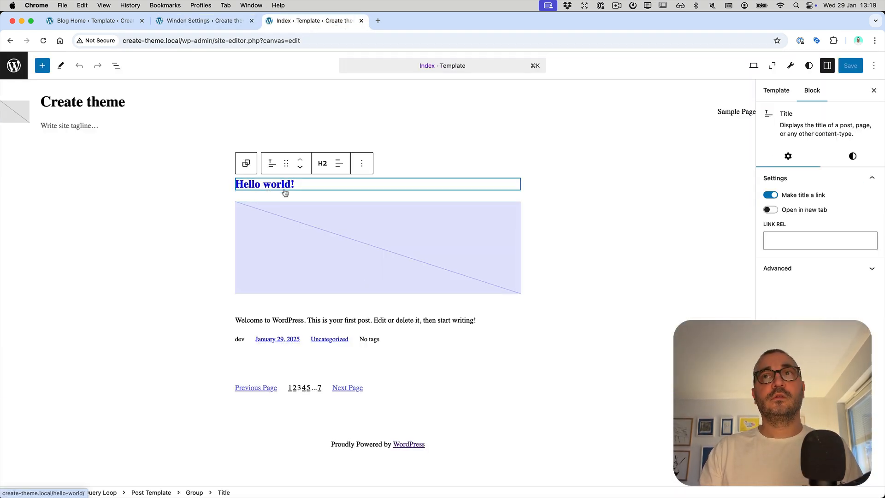
pyautogui.click(844, 156)
pyautogui.click(808, 217)
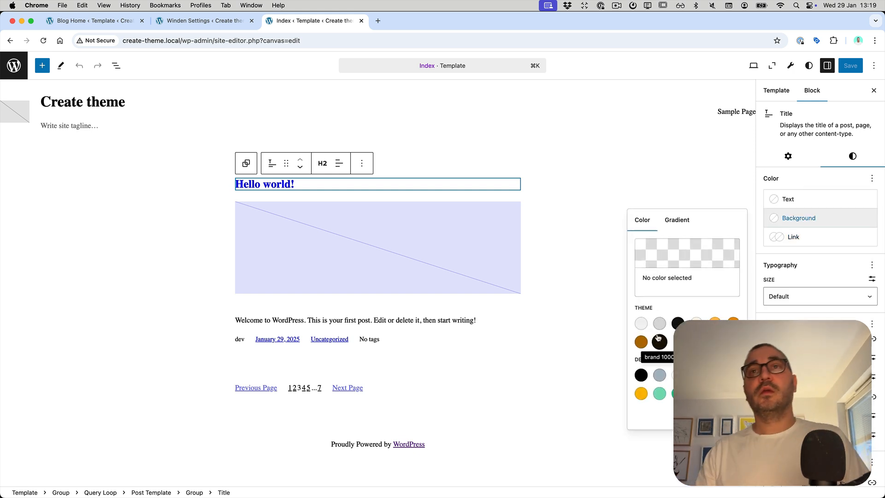
pyautogui.click(804, 201)
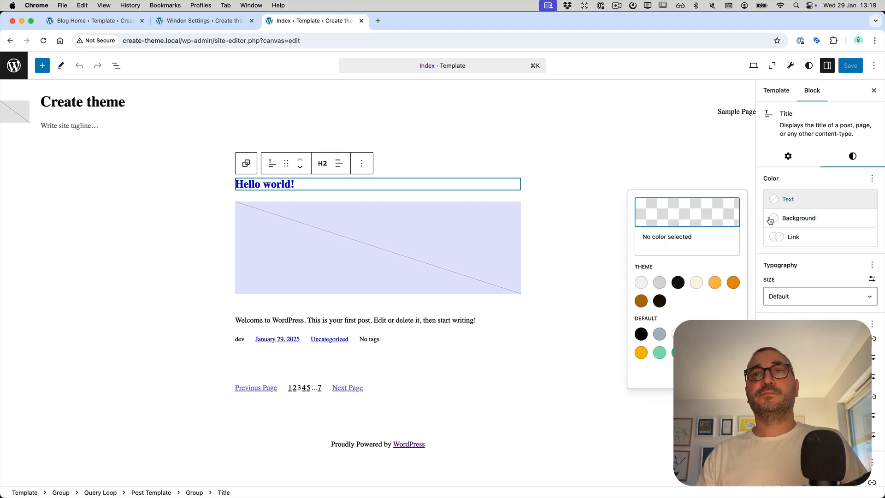
# Step: Set the Title block's text colour to brand 400, and change it to brand 600
pyautogui.click(715, 284)
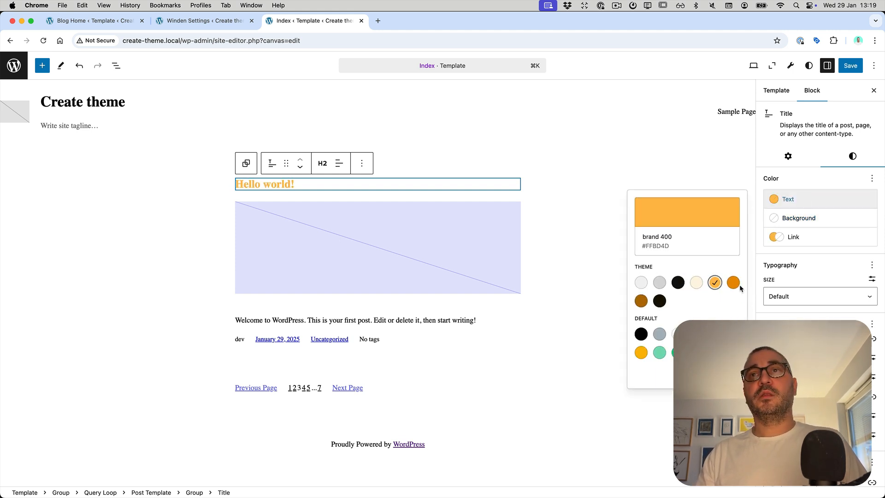
pyautogui.click(735, 284)
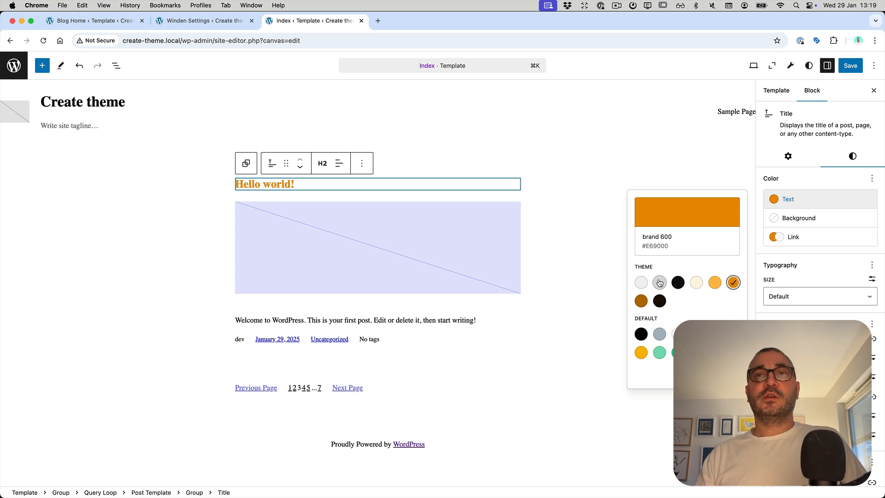
# Step: Return to the Winden settings and examine the wizard's font size options, scale steps and calculated sizes
pyautogui.click(215, 23)
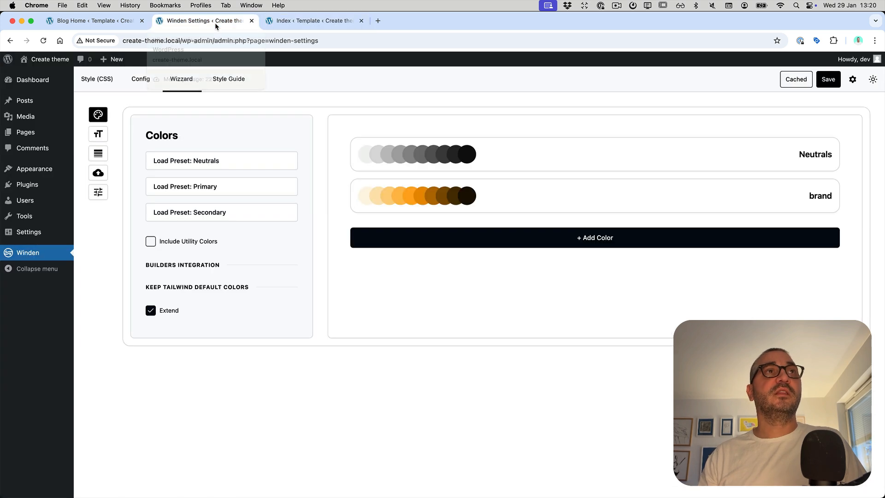
pyautogui.click(98, 138)
pyautogui.scroll(-3, 448, 242)
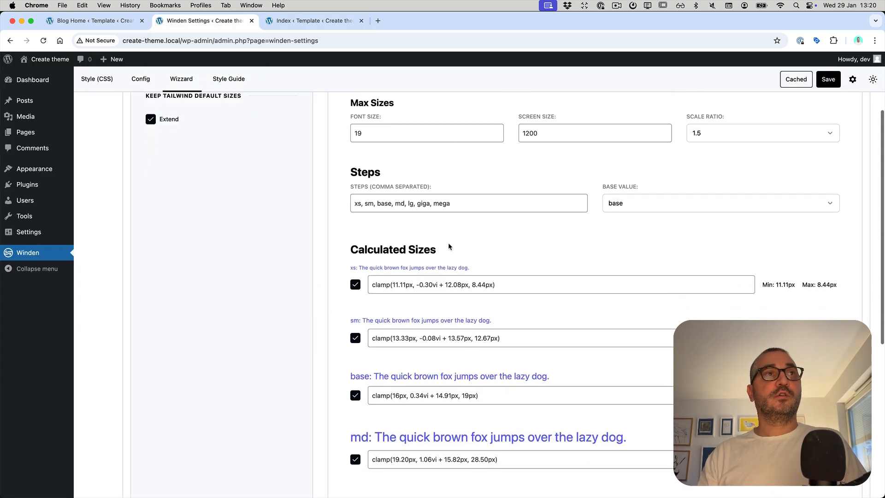
pyautogui.scroll(3, 448, 243)
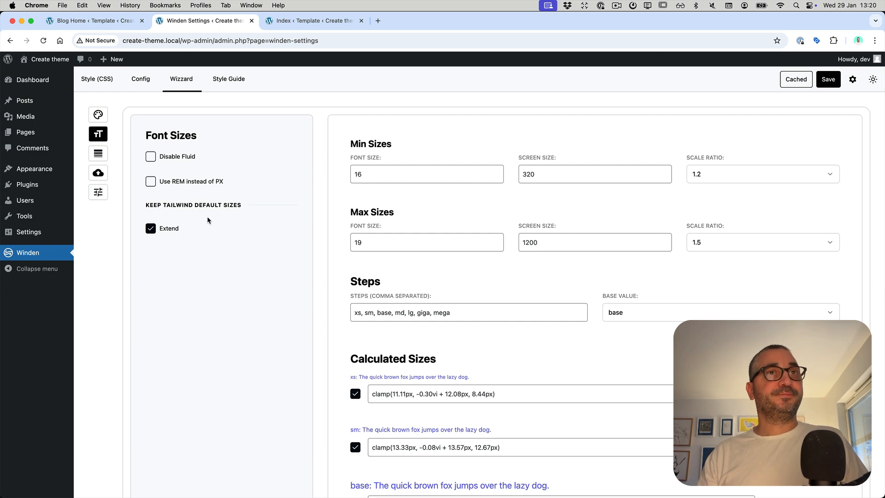
pyautogui.scroll(-2, 416, 231)
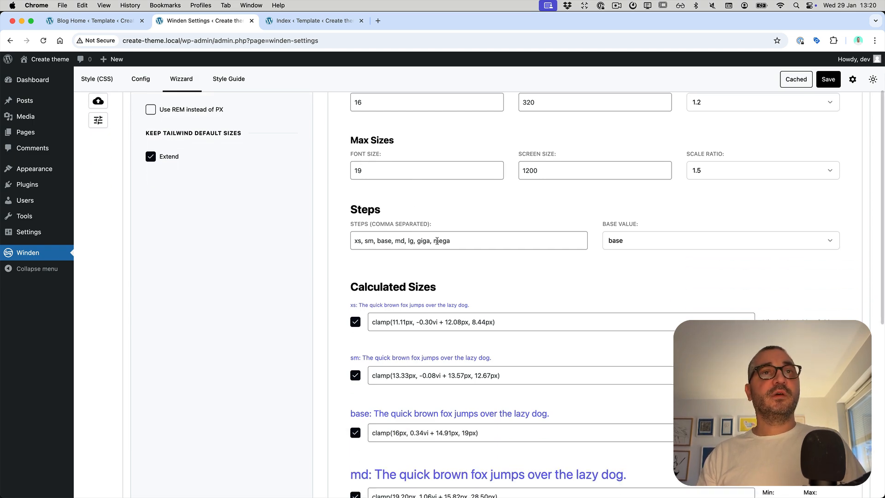
pyautogui.scroll(-5, 456, 242)
pyautogui.scroll(5, 461, 247)
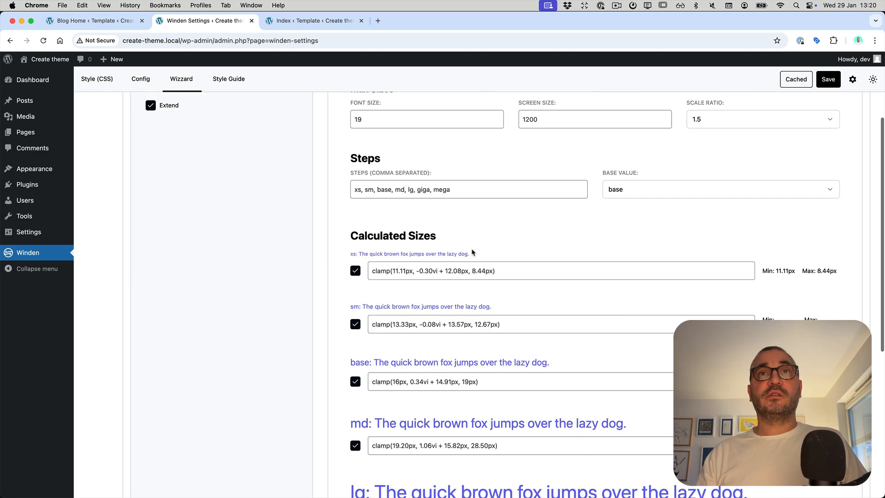
# Step: Remove giga and mega from the font size steps, leaving xs, sm, base, md, lg, and save the settings
pyautogui.click(463, 191)
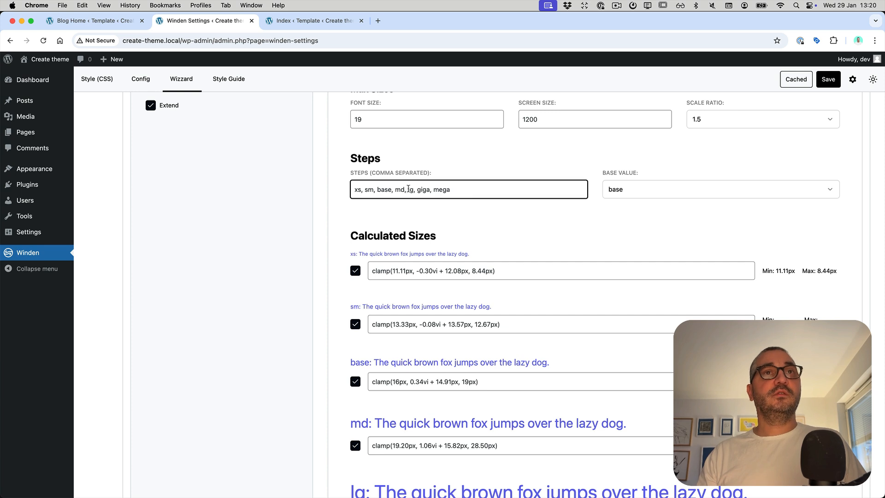
pyautogui.moveTo(416, 189); pyautogui.dragTo(470, 188)
pyautogui.press('BackSpace')
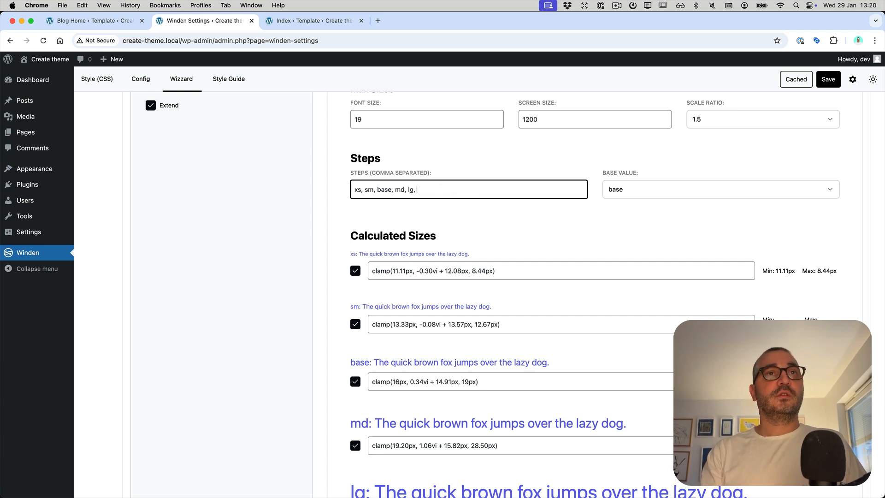
pyautogui.scroll(1, 463, 214)
pyautogui.scroll(-2, 419, 227)
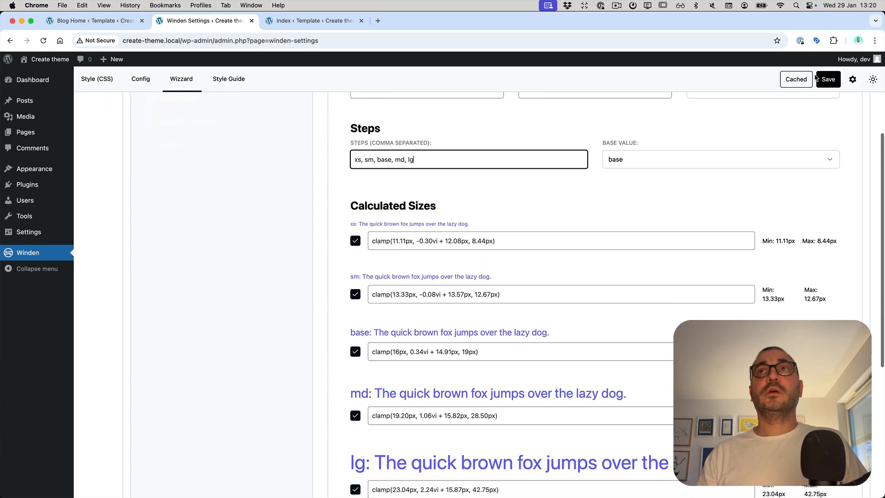
pyautogui.click(835, 80)
pyautogui.scroll(4, 198, 285)
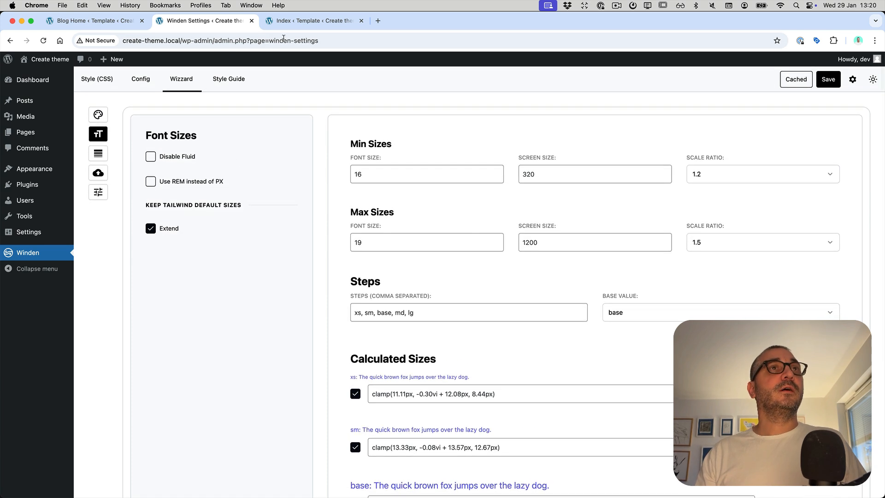
# Step: Return to the Index template in the site editor and reload it, discarding the unsaved changes
pyautogui.click(290, 22)
pyautogui.click(812, 297)
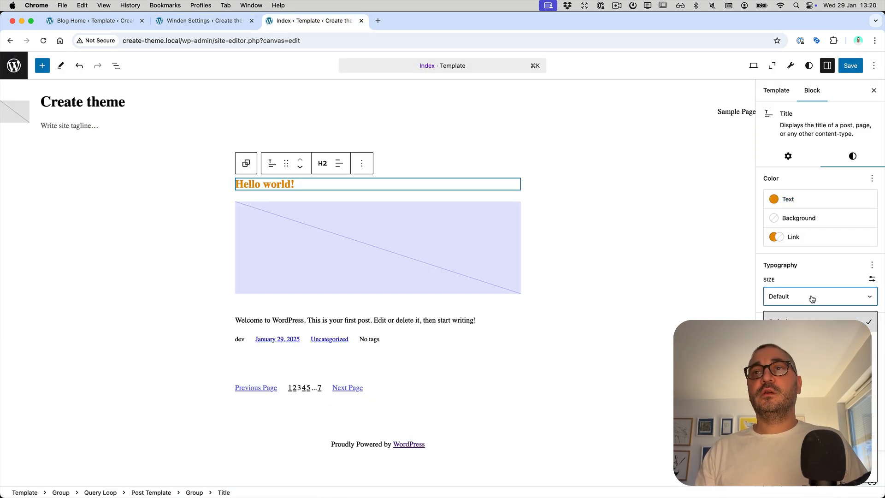
pyautogui.click(674, 275)
pyautogui.press('super+r')
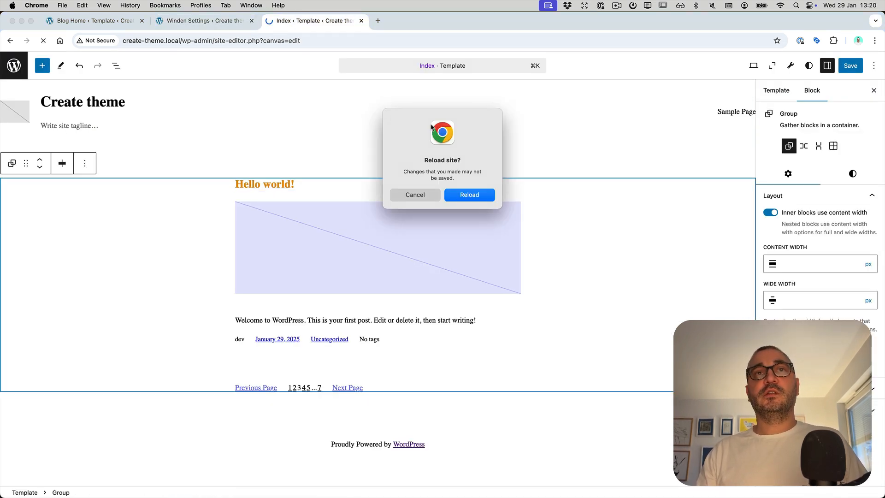
pyautogui.click(464, 194)
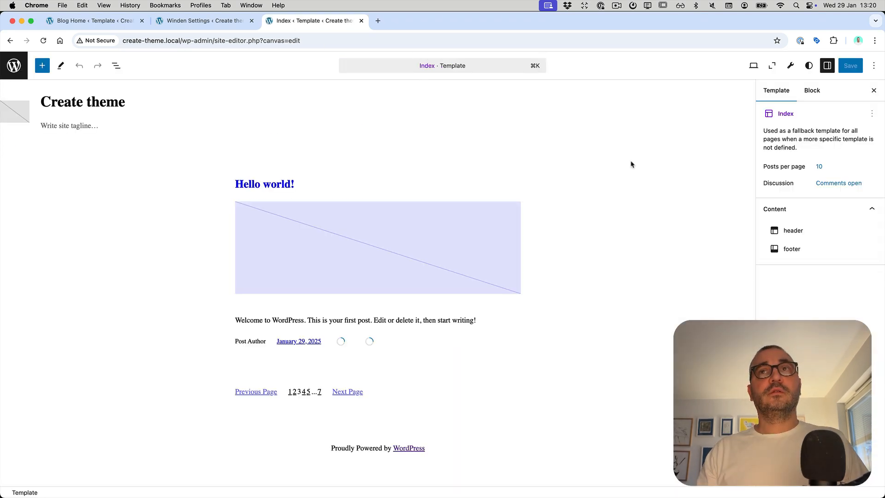
# Step: Set the typography size of the post's Title block to lg
pyautogui.click(286, 184)
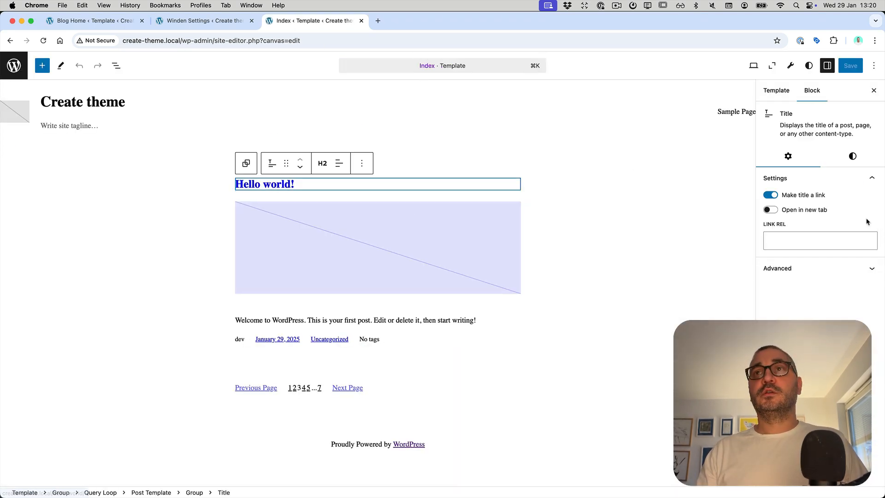
pyautogui.click(850, 157)
pyautogui.click(816, 296)
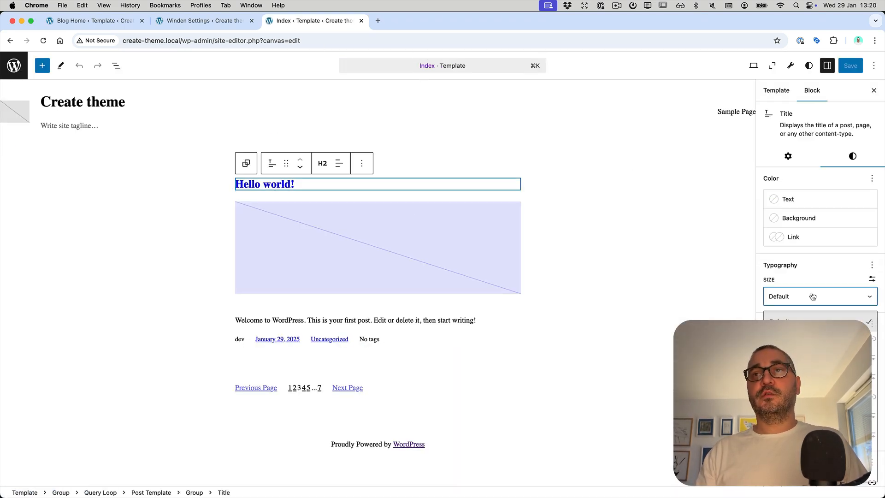
pyautogui.click(820, 422)
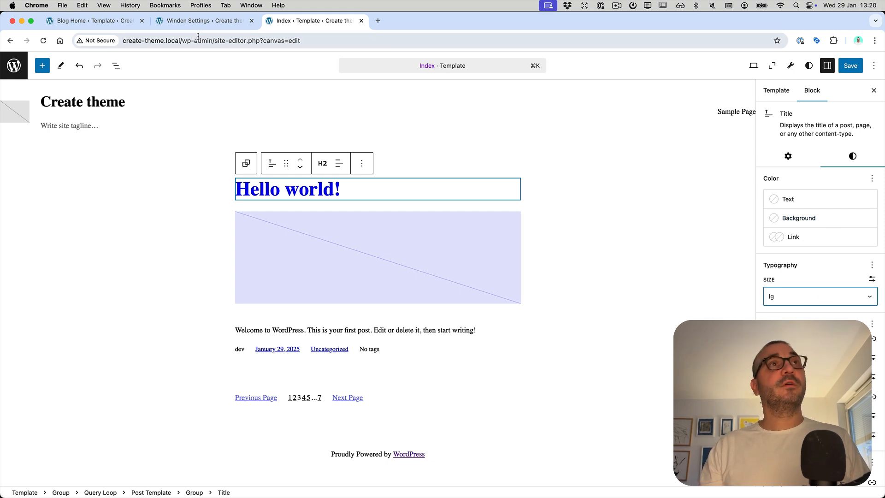
# Step: Examine the Spaces sizes in the Winden wizard and compare them with the Title block's settings and styles in the Index template
pyautogui.click(212, 23)
pyautogui.click(99, 155)
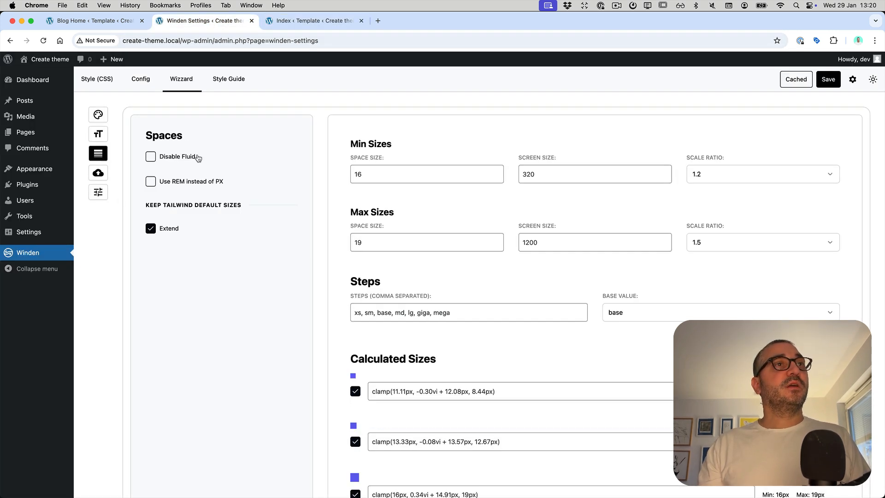
pyautogui.scroll(-7, 493, 229)
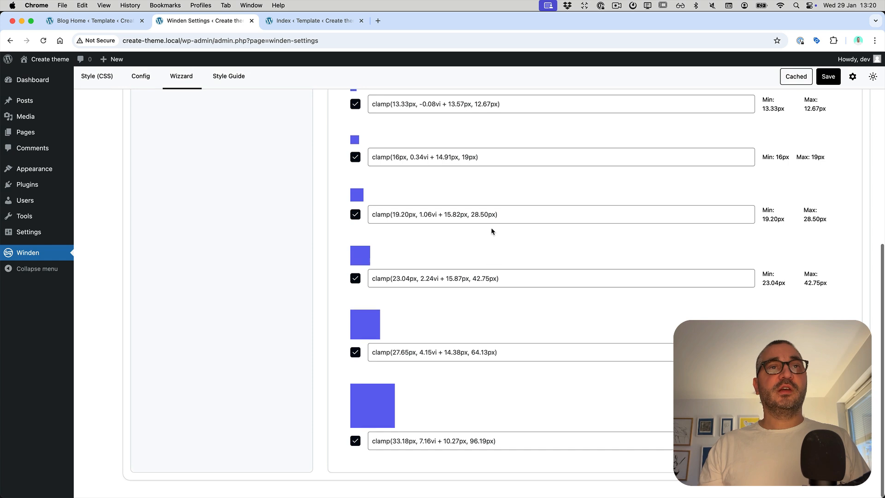
pyautogui.scroll(10, 491, 228)
pyautogui.click(293, 22)
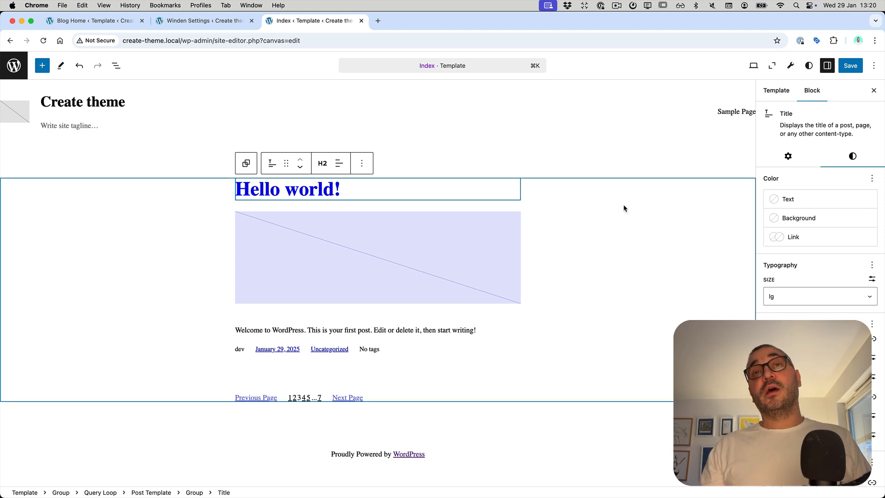
pyautogui.click(199, 25)
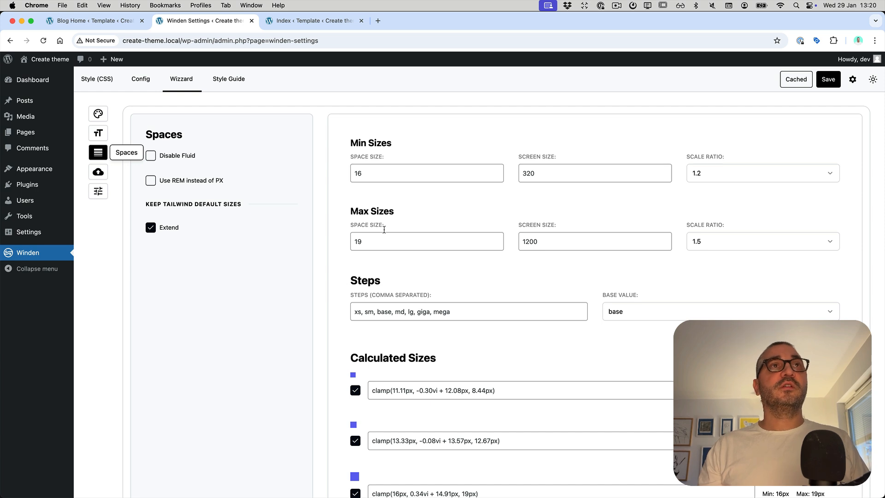
pyautogui.click(290, 23)
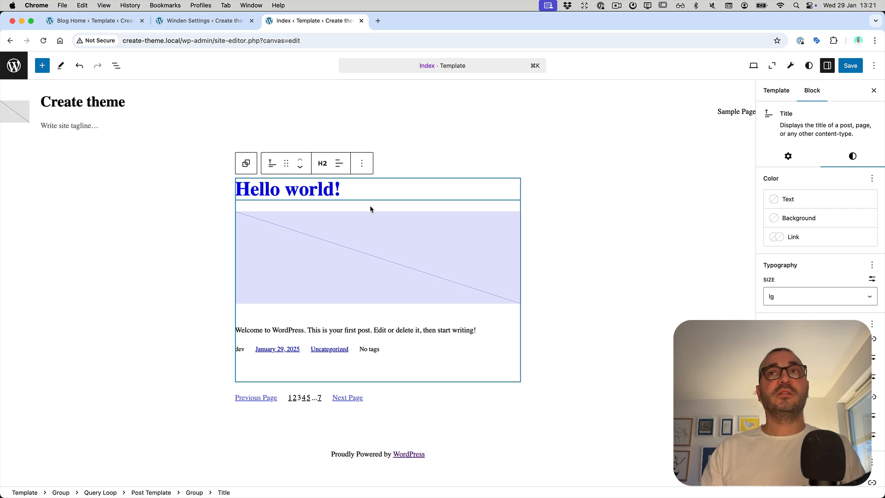
pyautogui.click(791, 158)
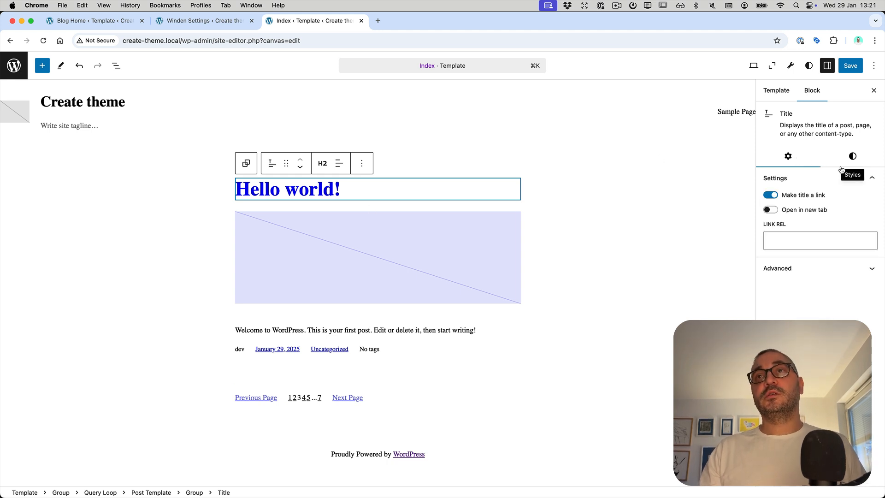
pyautogui.click(853, 157)
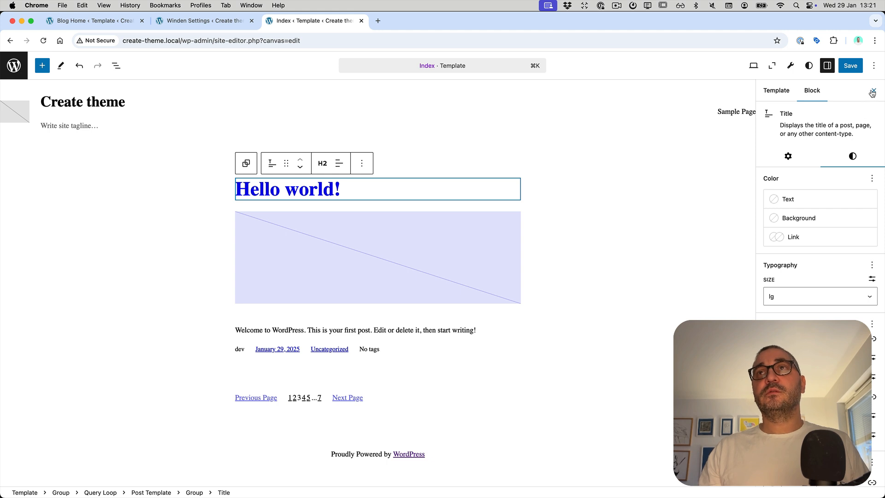
# Step: In the site-wide styles, set the Heading block's font to System Font
pyautogui.click(791, 66)
pyautogui.click(809, 66)
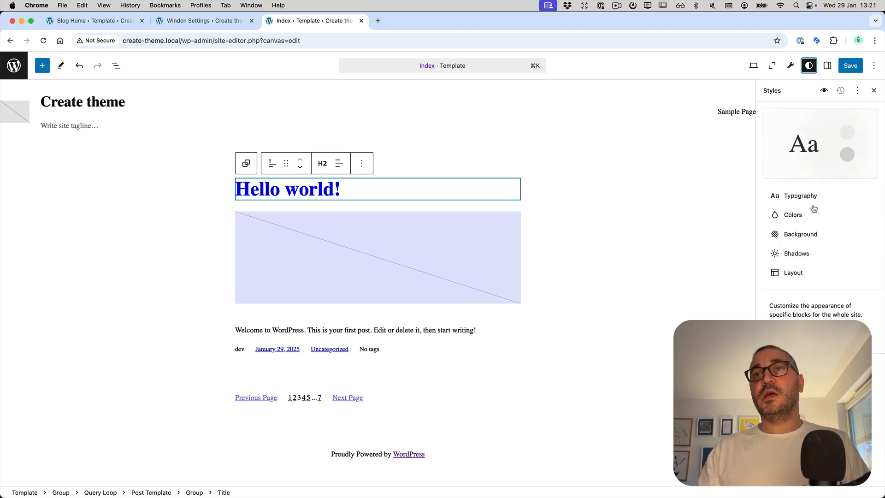
pyautogui.click(811, 334)
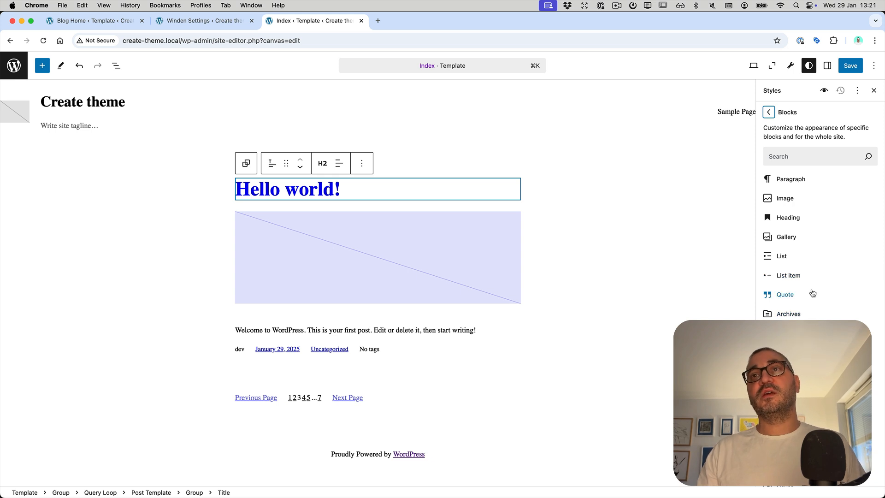
pyautogui.click(802, 221)
pyautogui.click(820, 326)
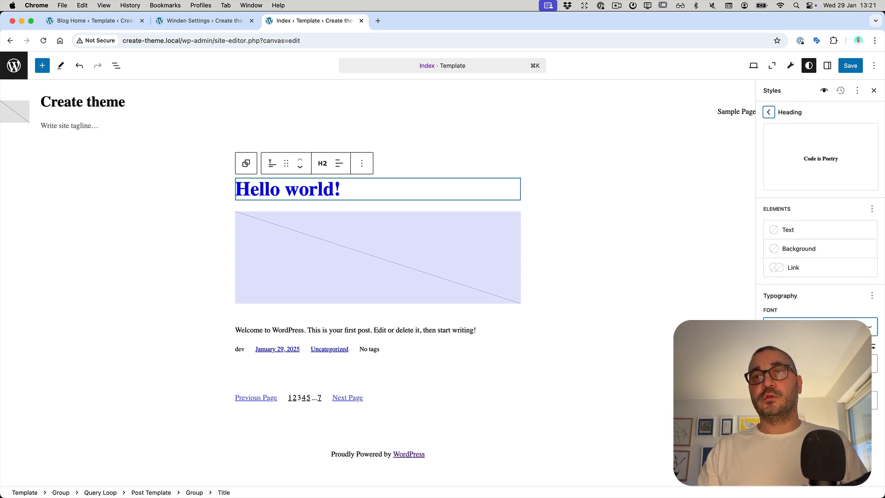
pyautogui.click(820, 338)
# Step: Choose a larger font size preset for the site-wide Heading block style and save the changes
pyautogui.click(820, 364)
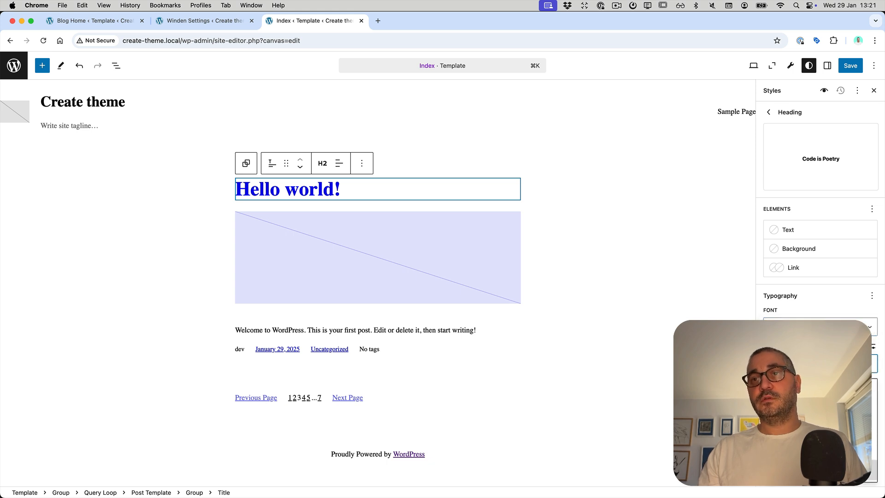
pyautogui.scroll(-3, 820, 449)
pyautogui.click(820, 450)
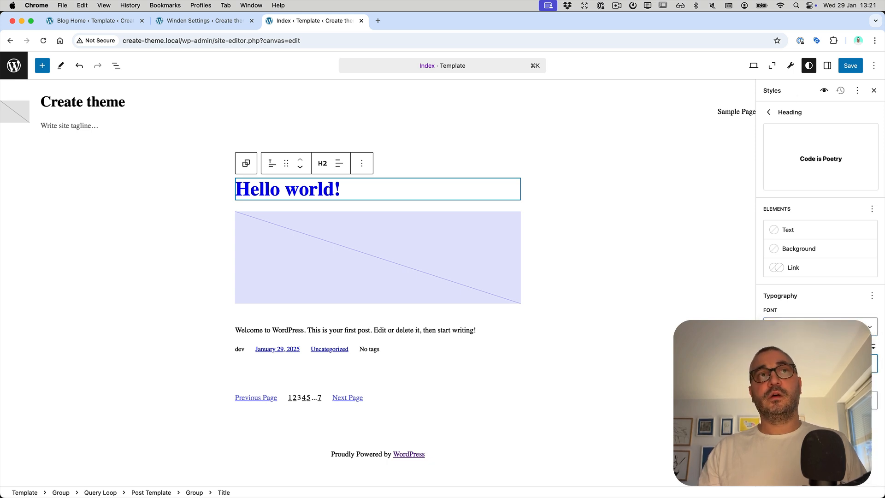
pyautogui.click(851, 67)
pyautogui.click(850, 68)
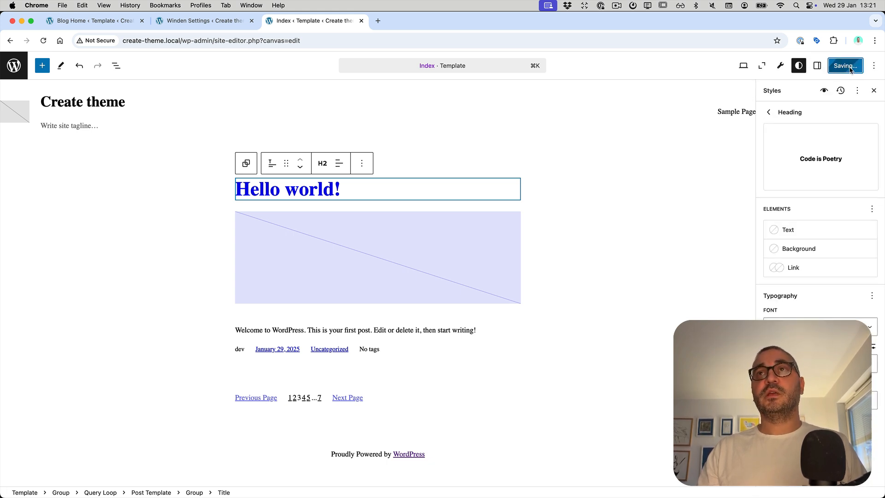
# Step: Examine the site-wide typography elements and the colour palette with its elements in the Styles settings
pyautogui.click(767, 112)
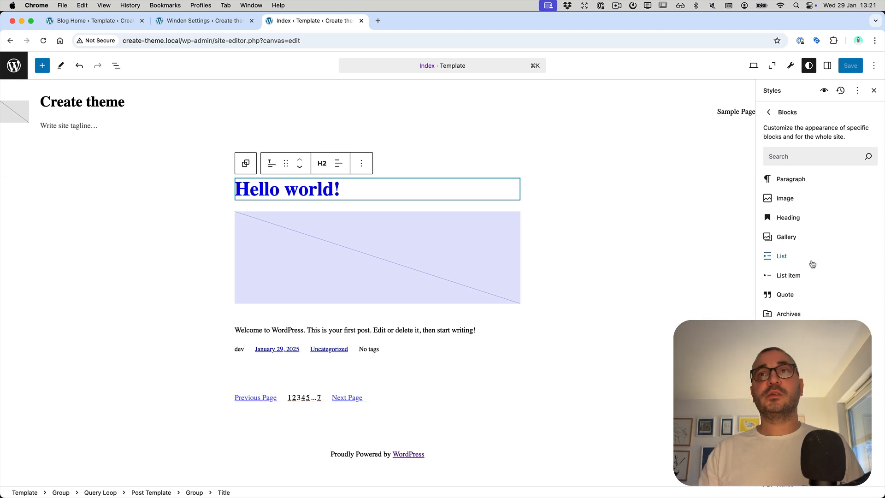
pyautogui.click(769, 113)
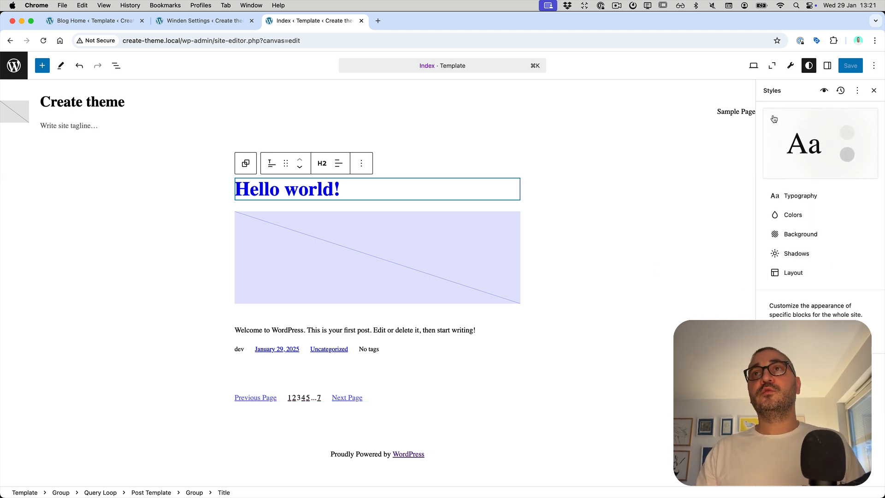
pyautogui.click(799, 196)
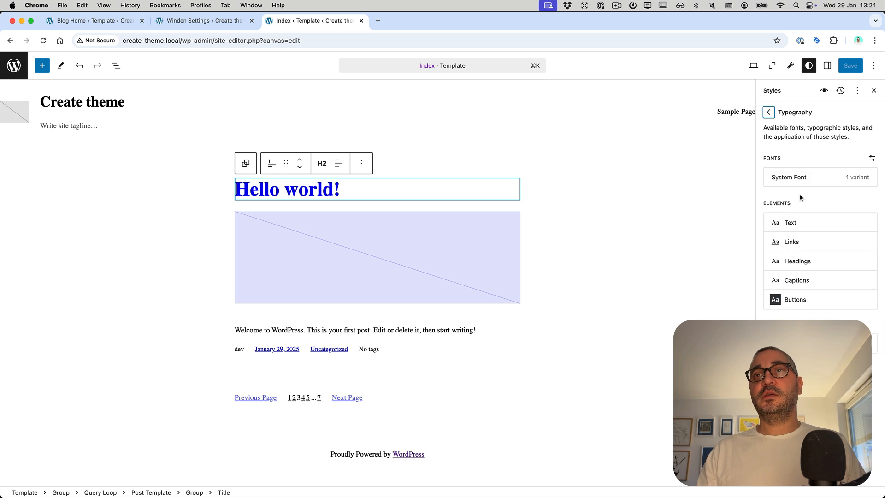
pyautogui.click(769, 113)
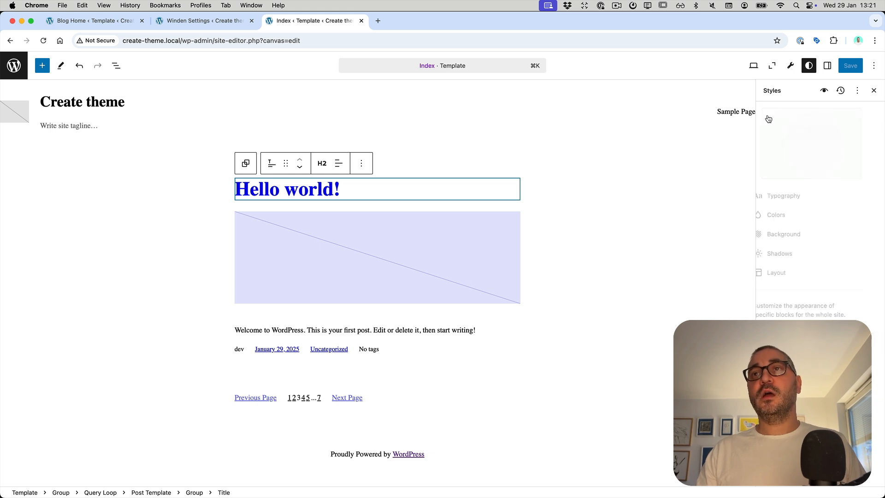
pyautogui.click(797, 215)
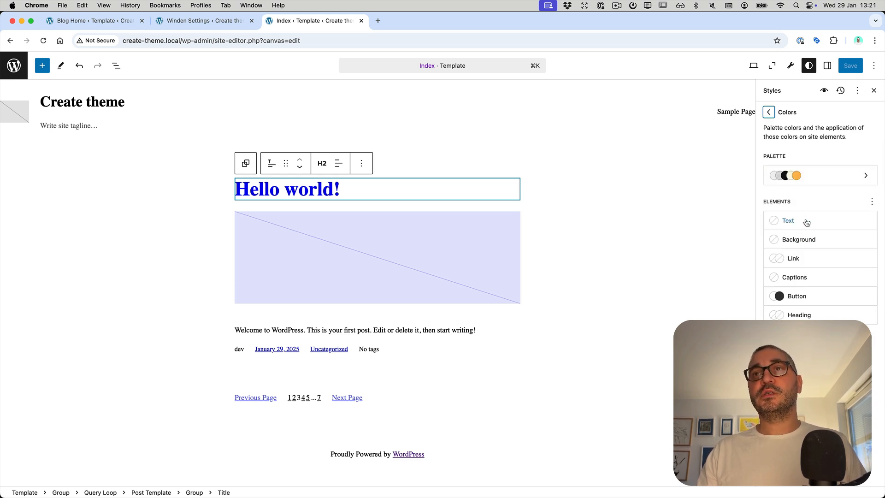
# Step: In the site-wide colours, set the text colour to Neutrals 1000 and the background colour to brand 100
pyautogui.click(807, 222)
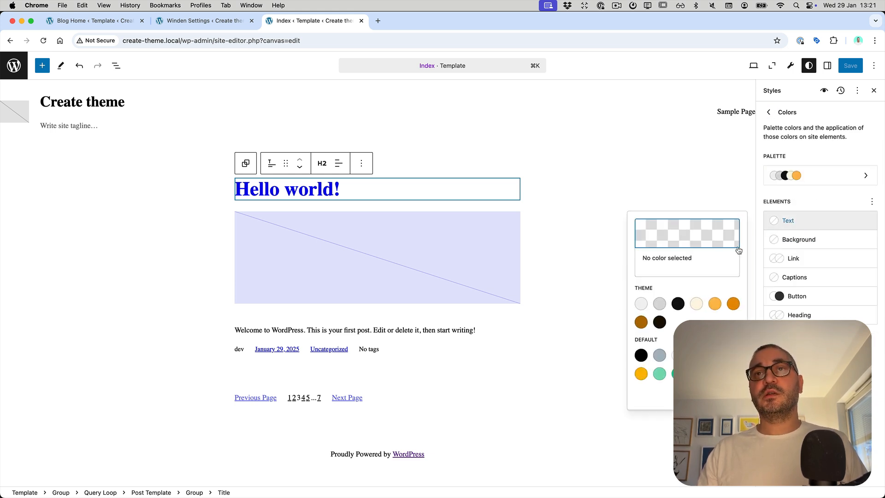
pyautogui.click(679, 304)
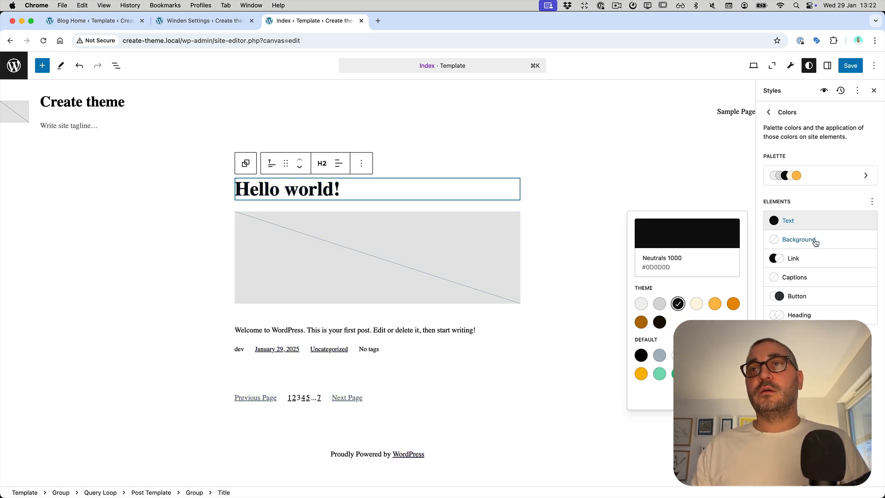
pyautogui.click(813, 241)
pyautogui.click(641, 345)
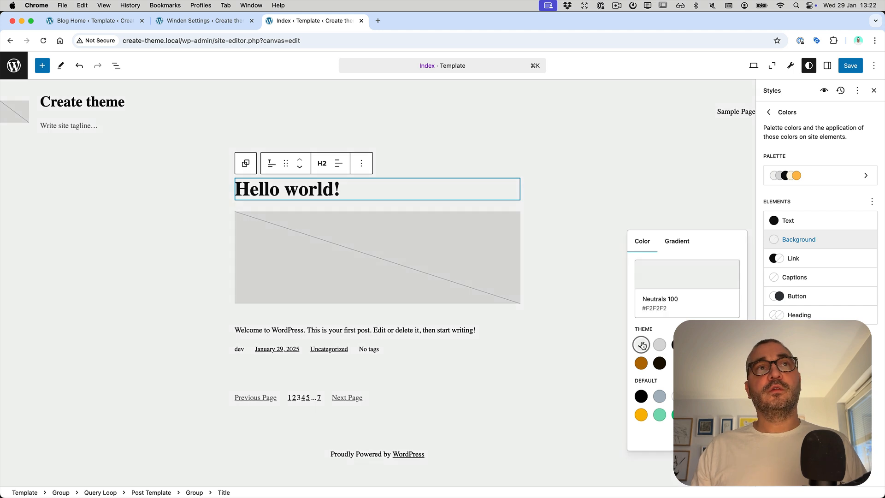
pyautogui.click(696, 344)
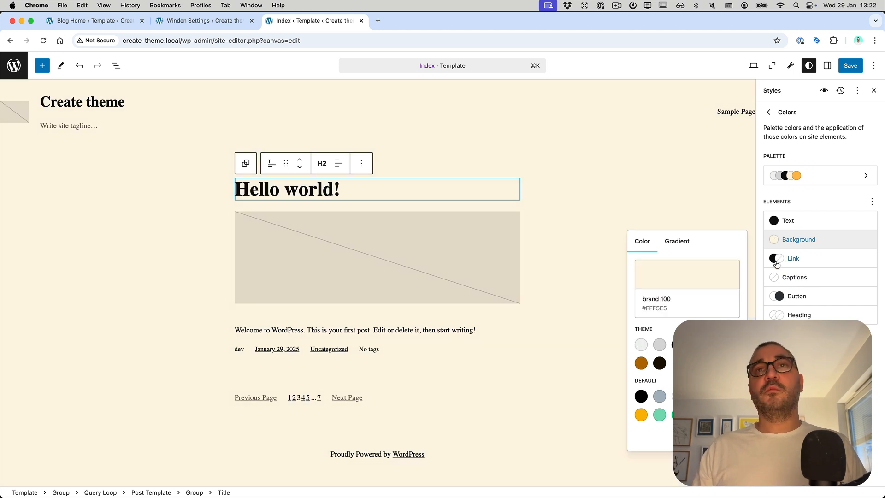
# Step: Set the site-wide default link colour to brand 700 and return to the main styles overview
pyautogui.click(820, 263)
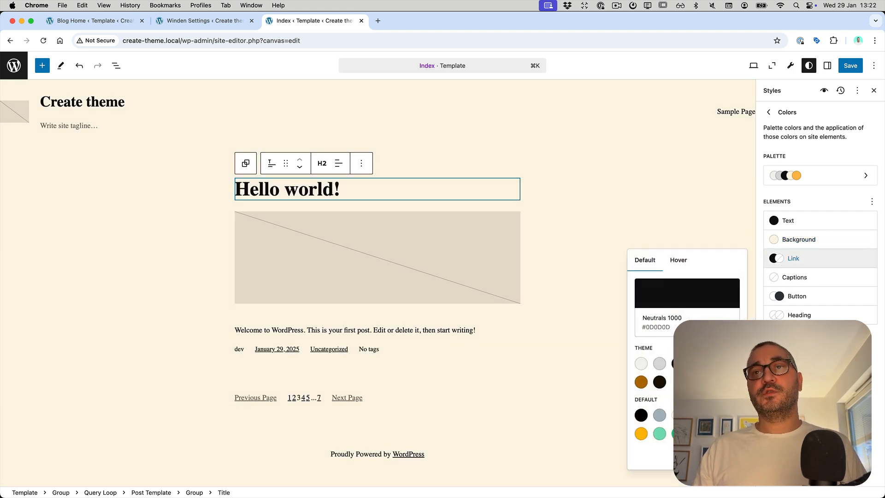
pyautogui.click(641, 382)
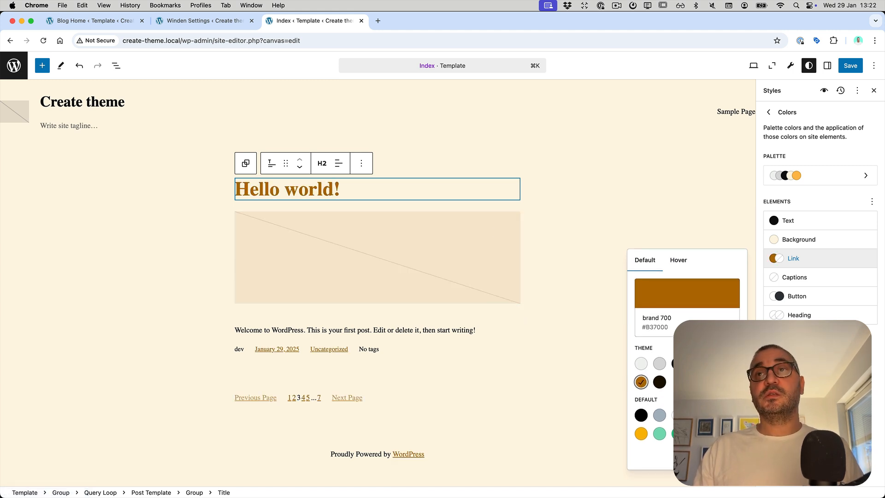
pyautogui.click(769, 112)
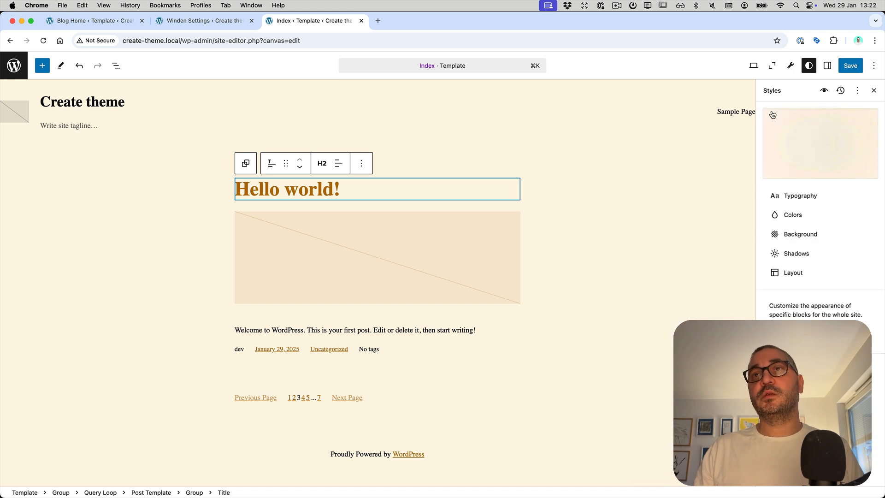
# Step: In the site-wide typography for headings, set the H1 size to the lg preset
pyautogui.click(802, 196)
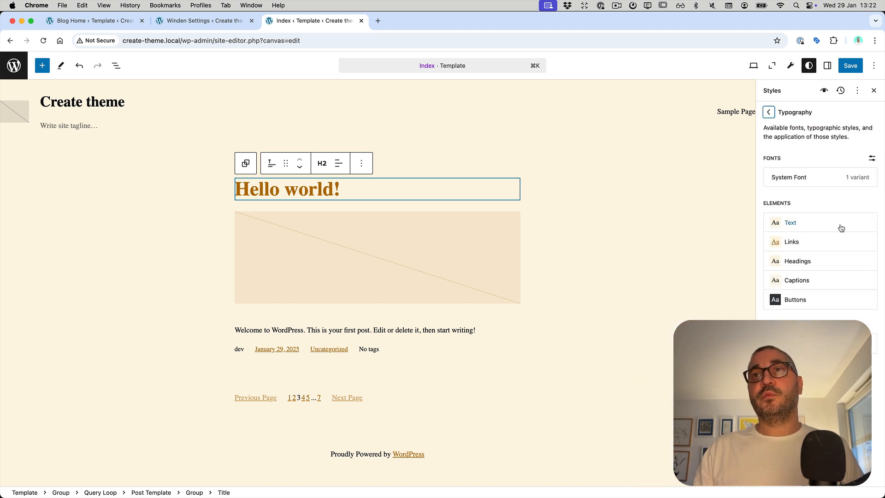
pyautogui.click(820, 261)
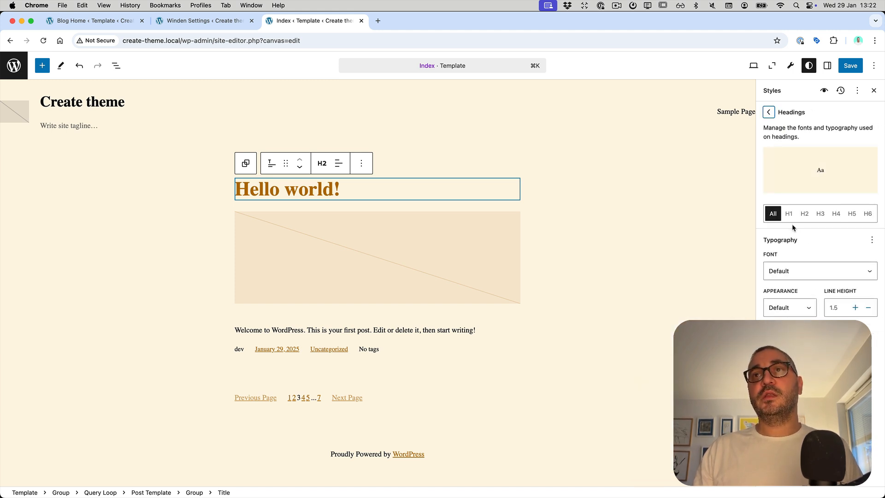
pyautogui.click(788, 214)
pyautogui.click(814, 272)
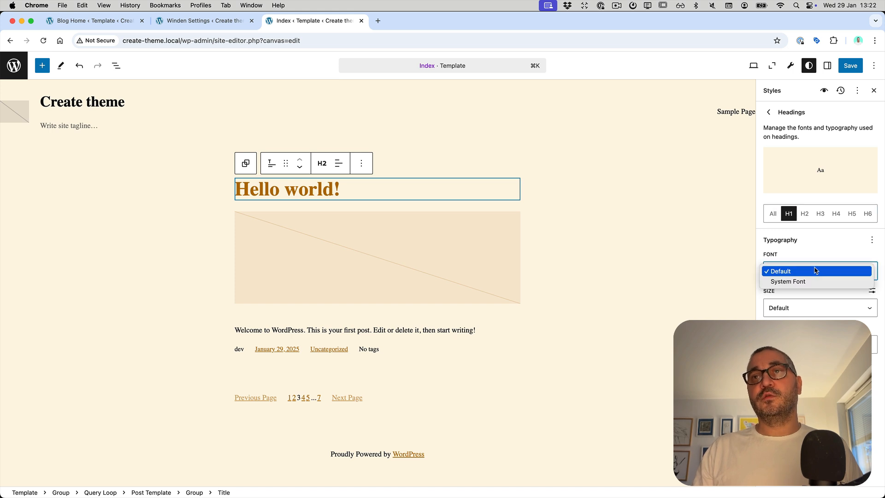
pyautogui.click(820, 312)
pyautogui.click(818, 313)
pyautogui.click(806, 383)
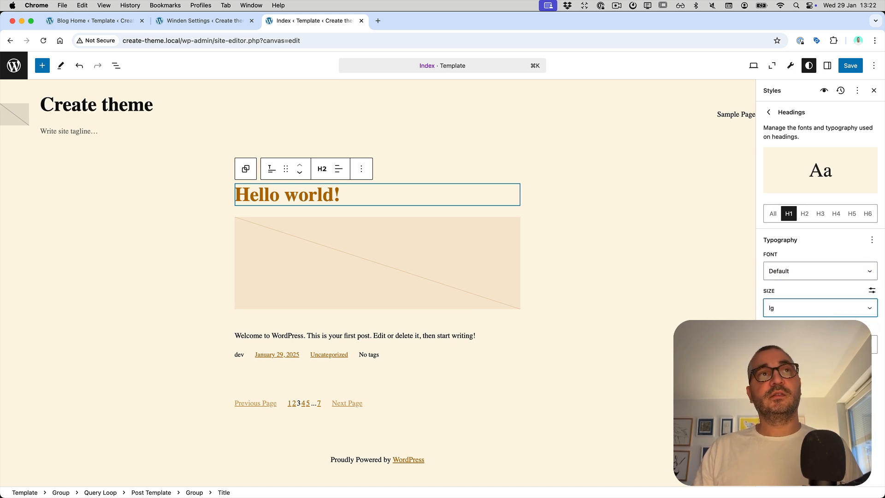
# Step: Set the site-wide H2 heading size to the md preset and save the style changes
pyautogui.click(806, 215)
pyautogui.click(823, 272)
pyautogui.click(822, 270)
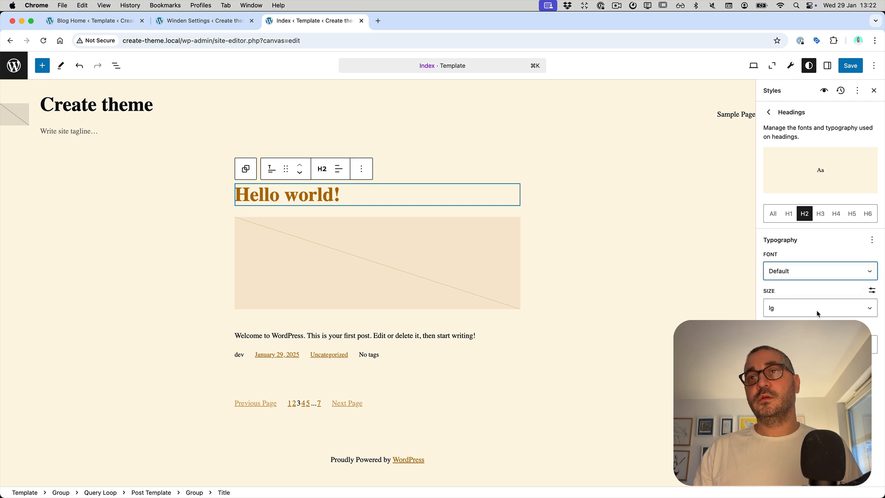
pyautogui.click(818, 314)
pyautogui.click(816, 414)
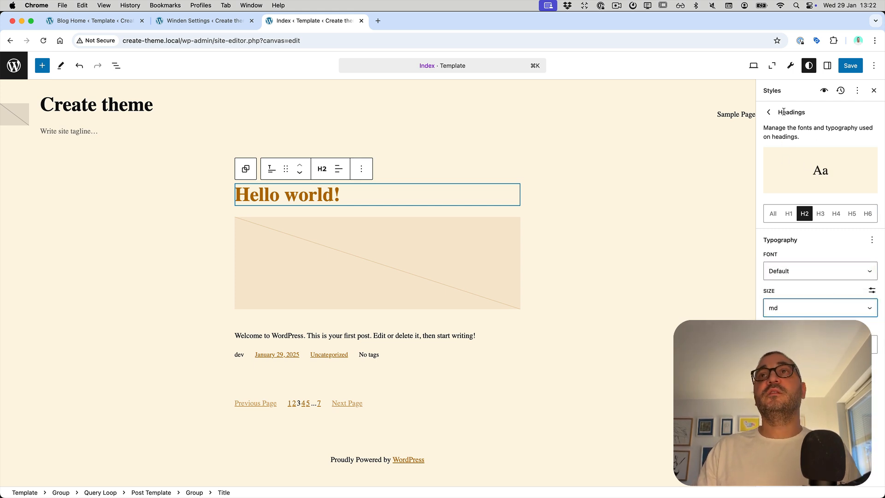
pyautogui.click(846, 66)
pyautogui.click(847, 67)
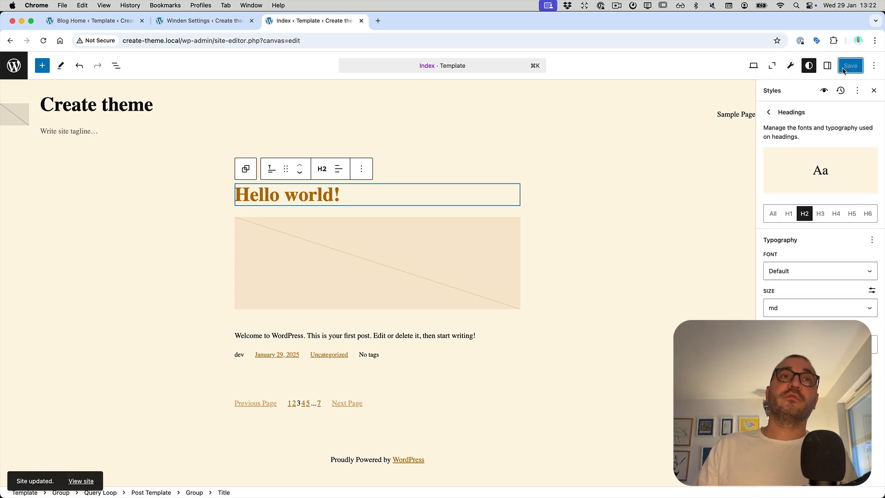